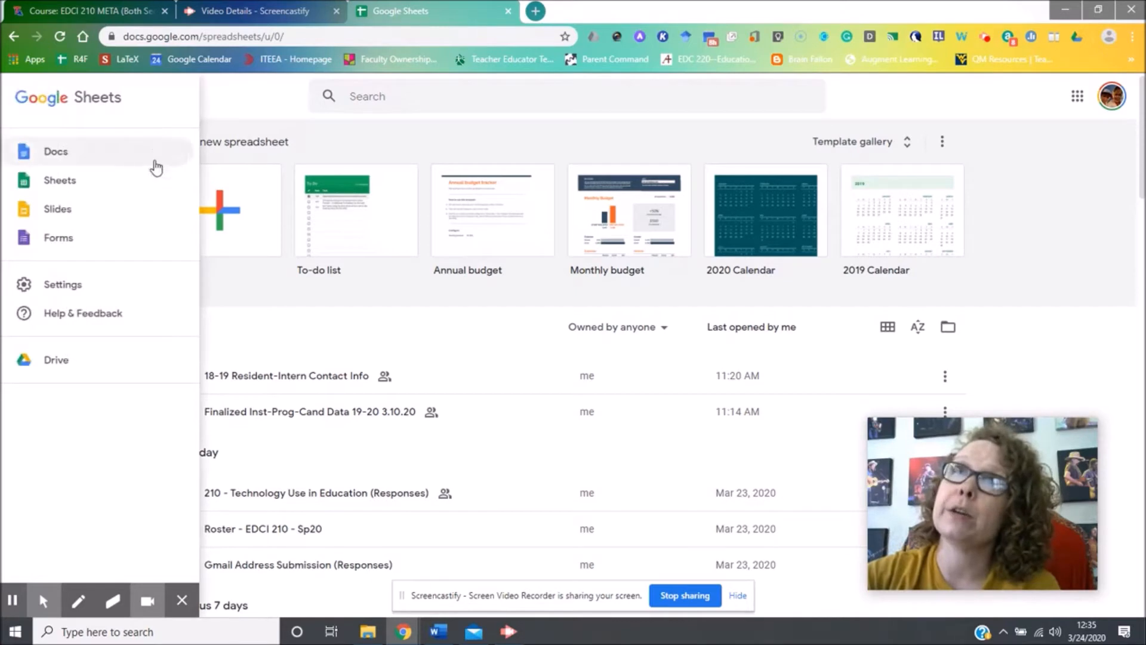
pyautogui.click(221, 111)
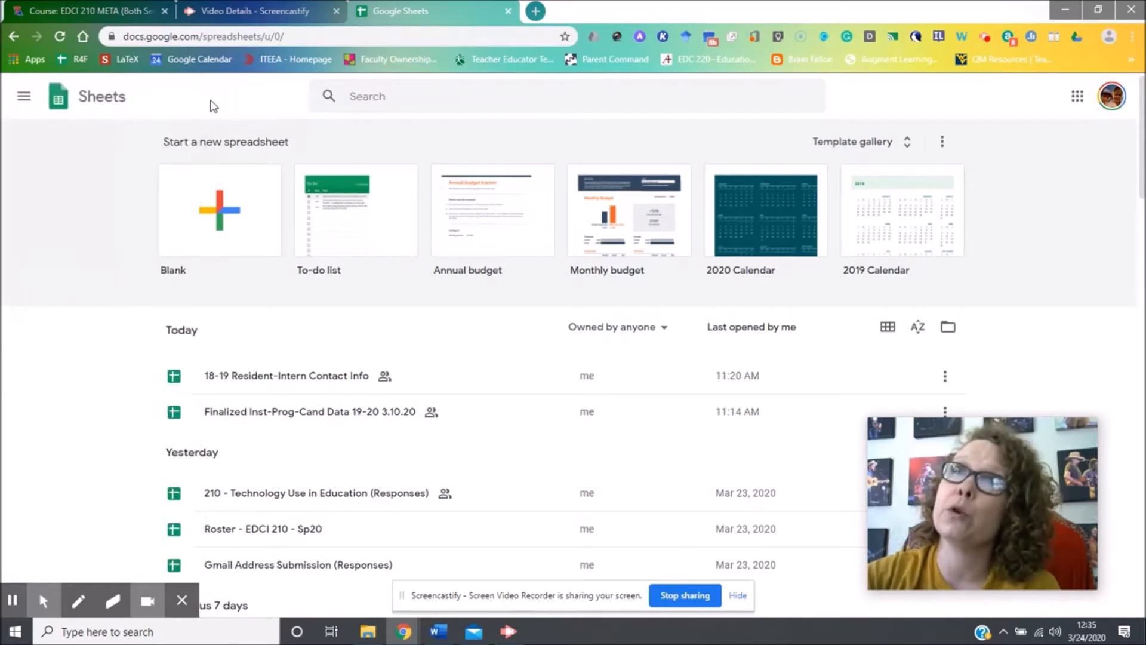
pyautogui.moveTo(1059, 498); pyautogui.dragTo(1083, 414)
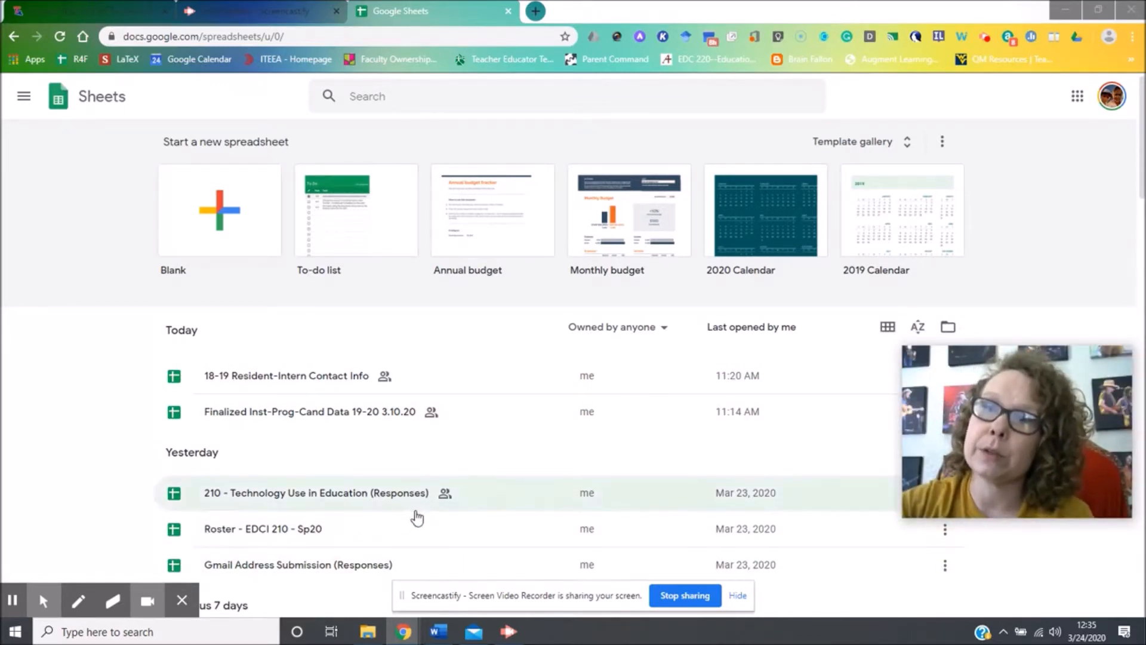
pyautogui.scroll(-1, 414, 516)
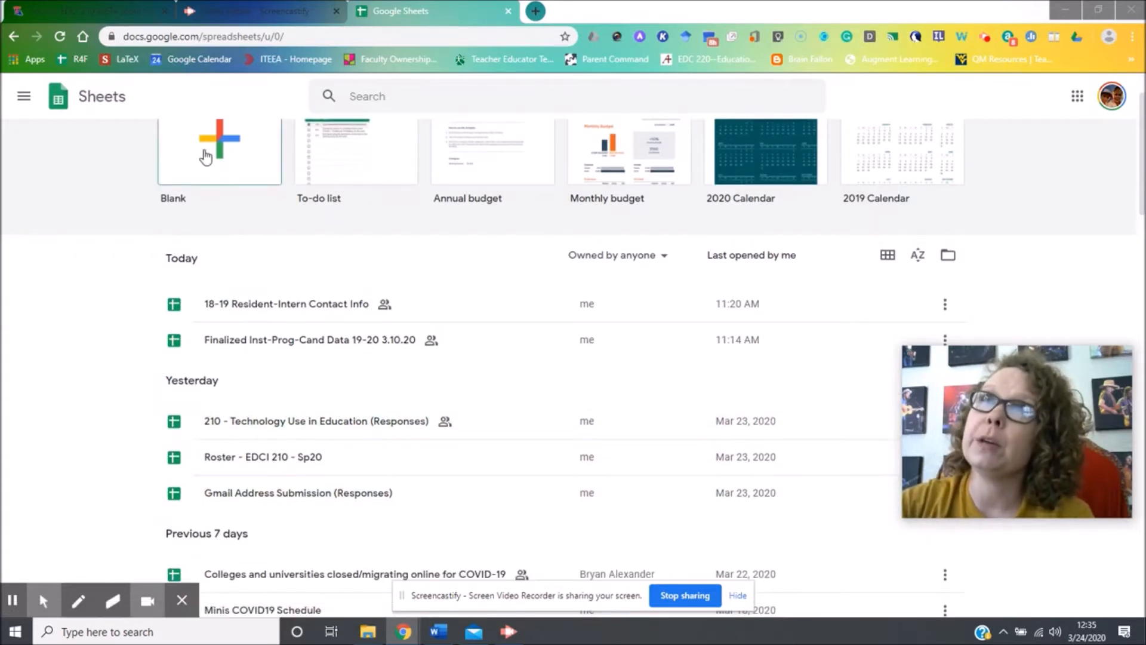
pyautogui.scroll(1, 206, 157)
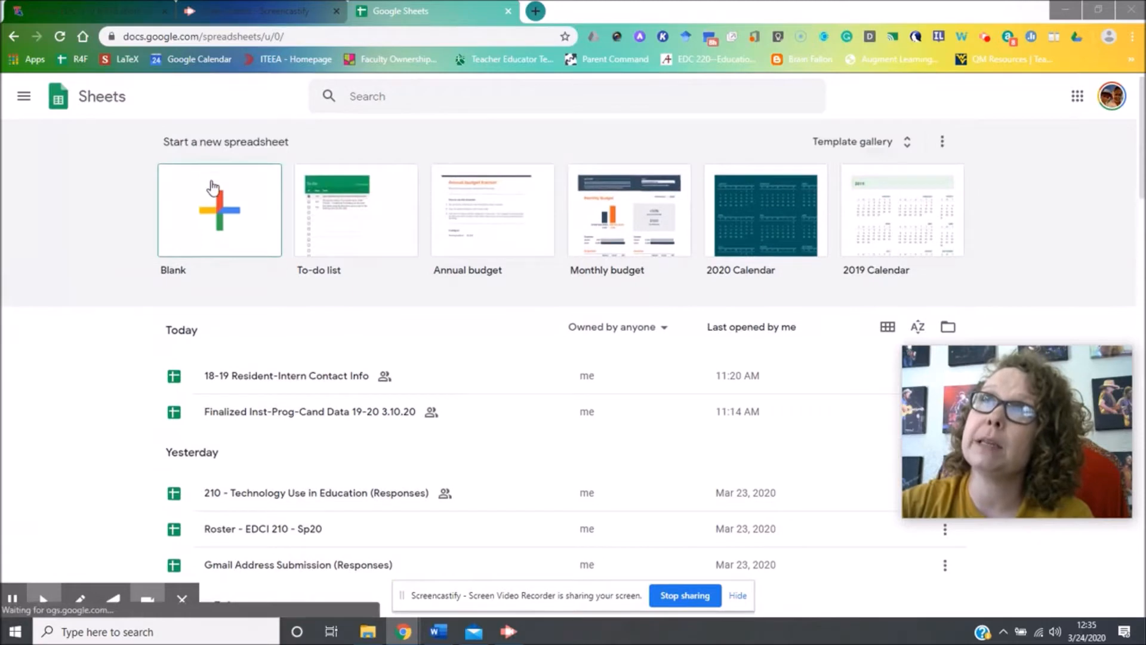
# Create a new blank spreadsheet in a new browser tab using the address sheets.new.
pyautogui.click(535, 10)
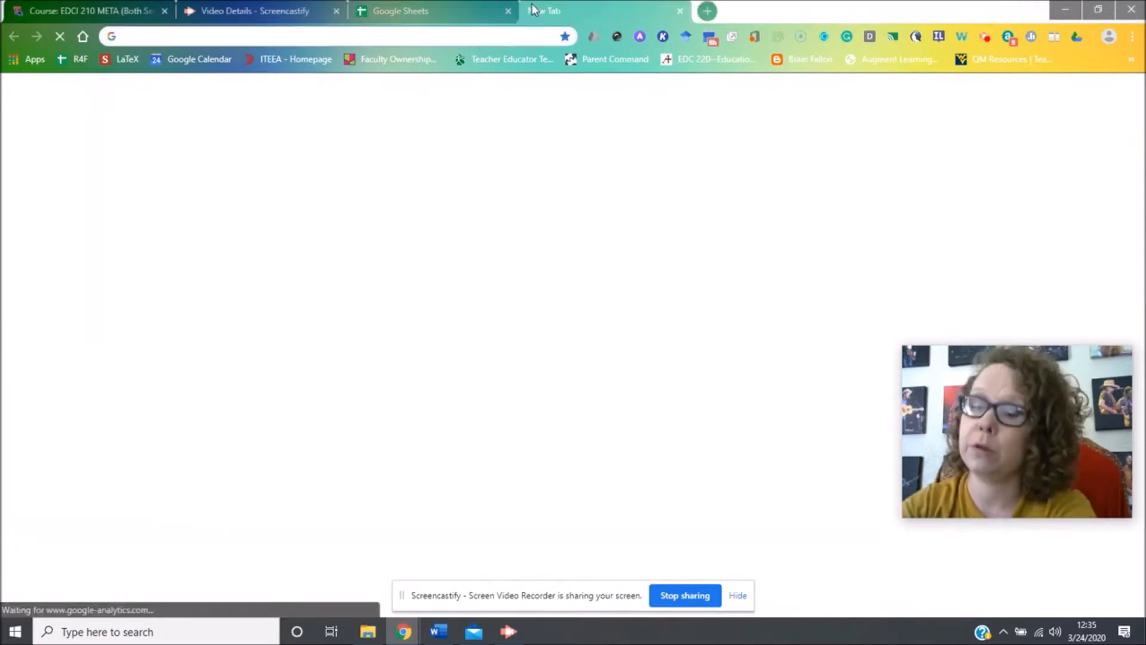
pyautogui.write('sheets.new')
pyautogui.press('Return')
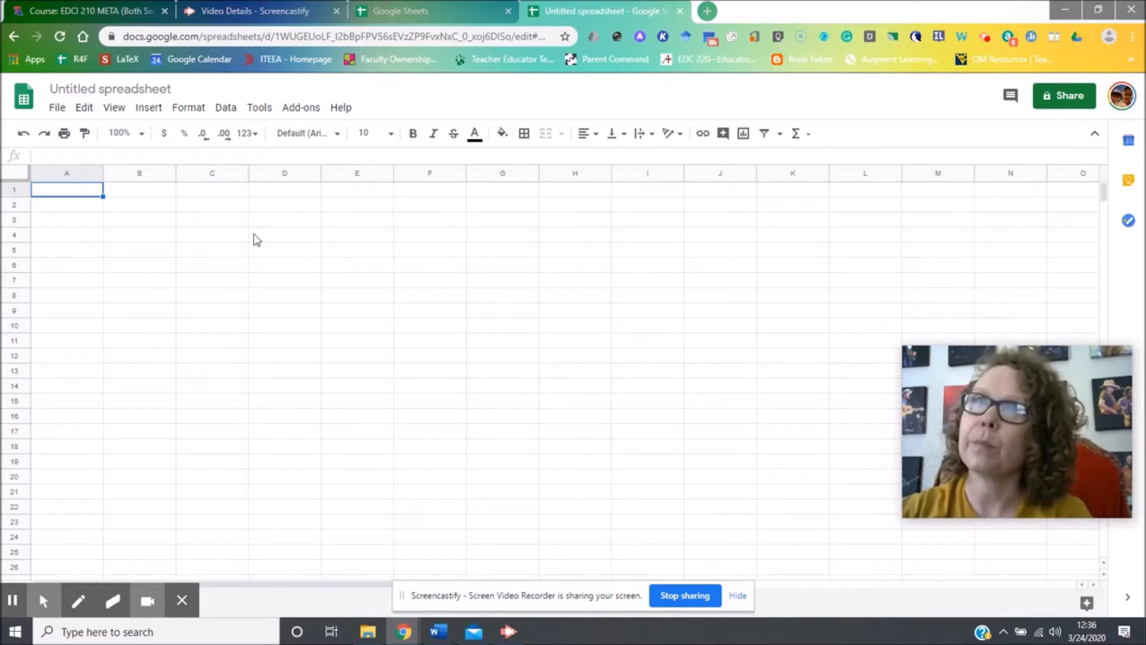
# Enter the column header "Assignment 1" in cell B1.
pyautogui.click(135, 192)
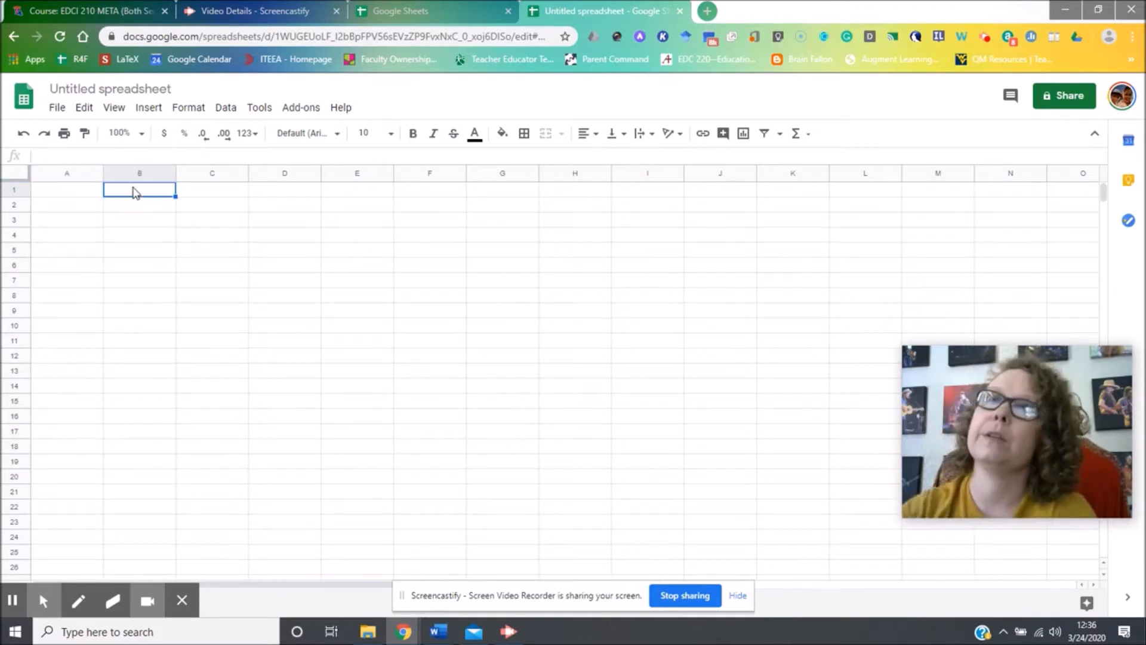
pyautogui.write('Assignmne')
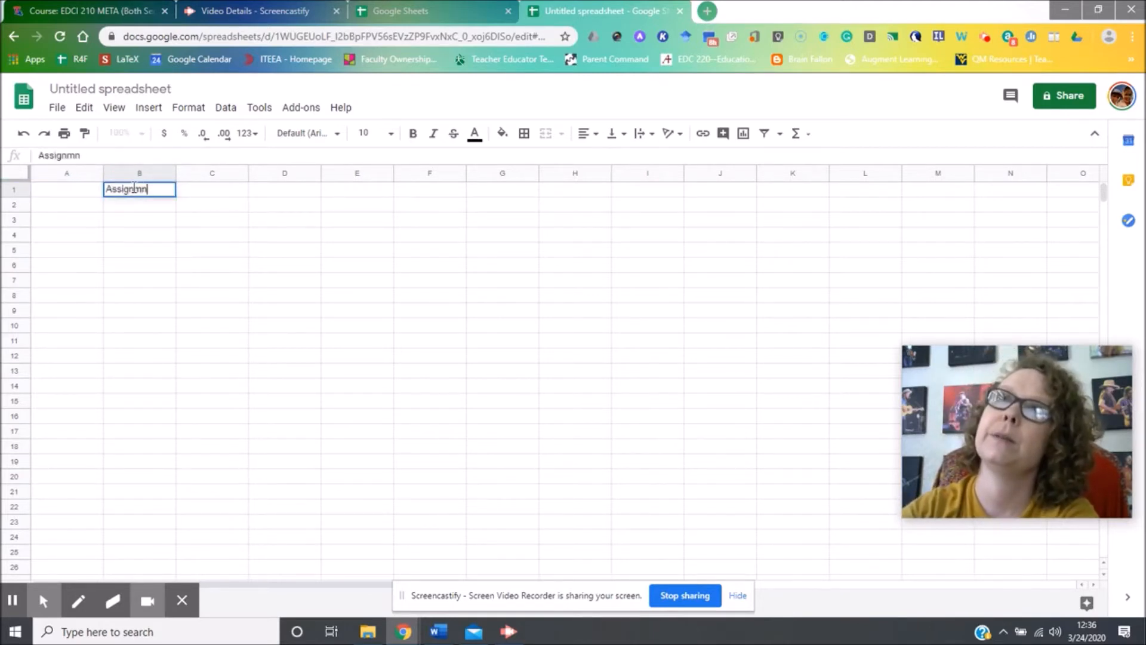
pyautogui.press('BackSpace')
pyautogui.press('BackSpace')
pyautogui.write('ent 1')
pyautogui.press('Return')
# Add the headers "Assignment 2" in C1 and "Assignment 3" in D1.
pyautogui.click(136, 191)
pyautogui.press('Tab')
pyautogui.write('Assi')
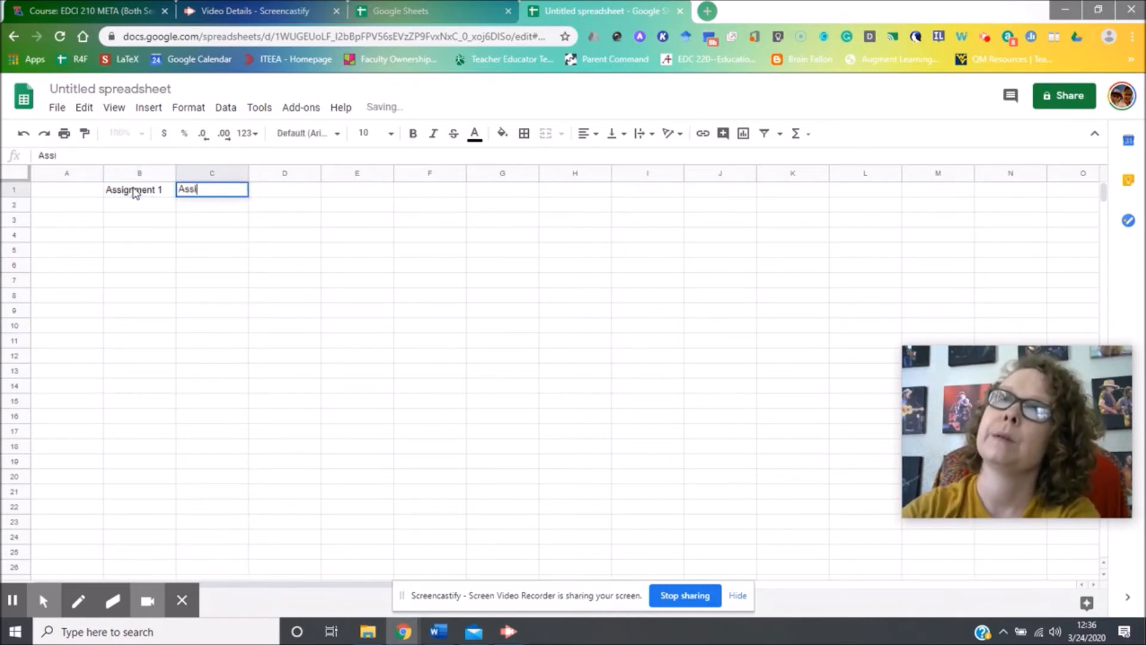
pyautogui.write('gnment 2')
pyautogui.press('Tab')
pyautogui.write('As')
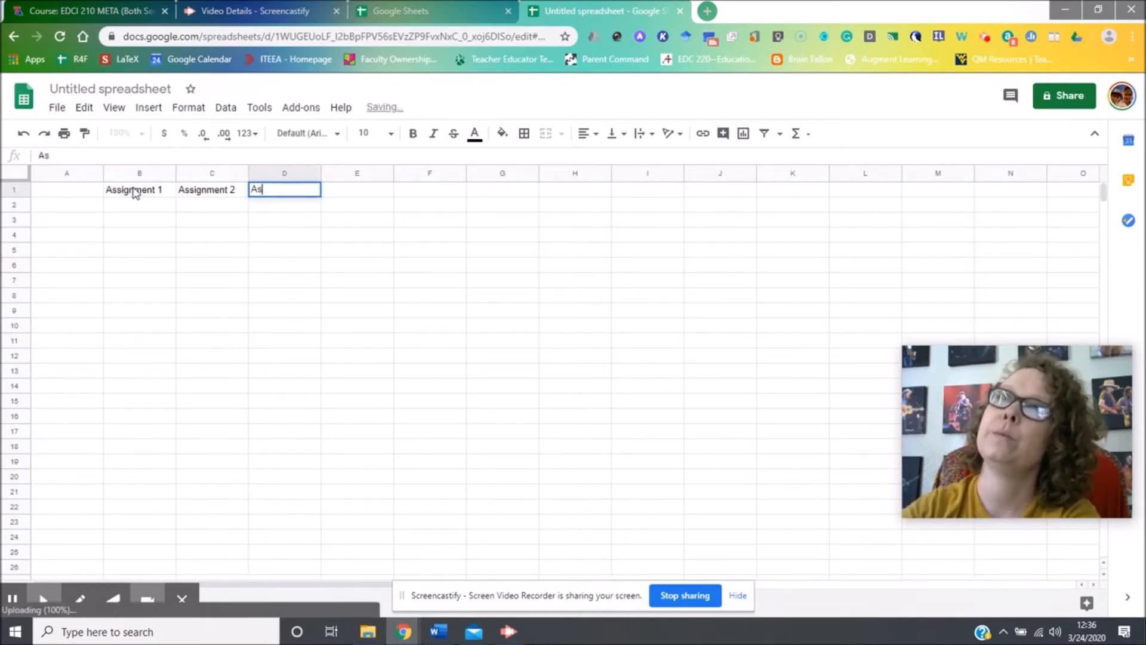
pyautogui.write('signment 3')
pyautogui.press('Return')
# Enter three students' first names in column A, one per row in A2 through A4.
pyautogui.press('Left')
pyautogui.press('Left')
pyautogui.write('Jake')
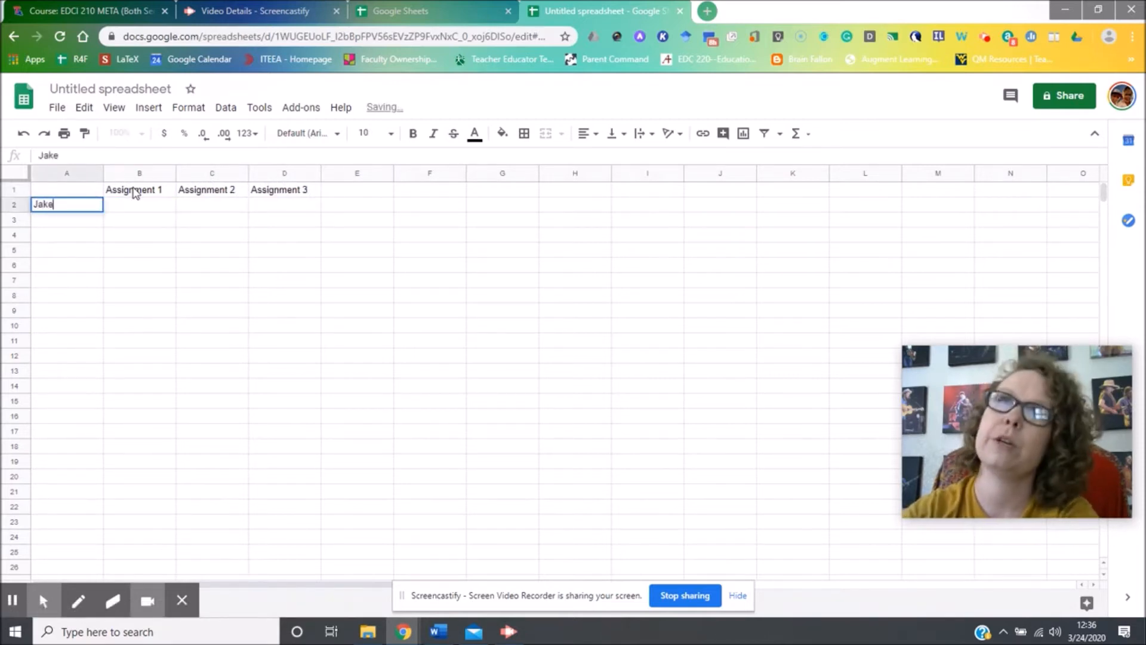
pyautogui.press('Return')
pyautogui.write('Sam')
pyautogui.press('Return')
pyautogui.write('Ben')
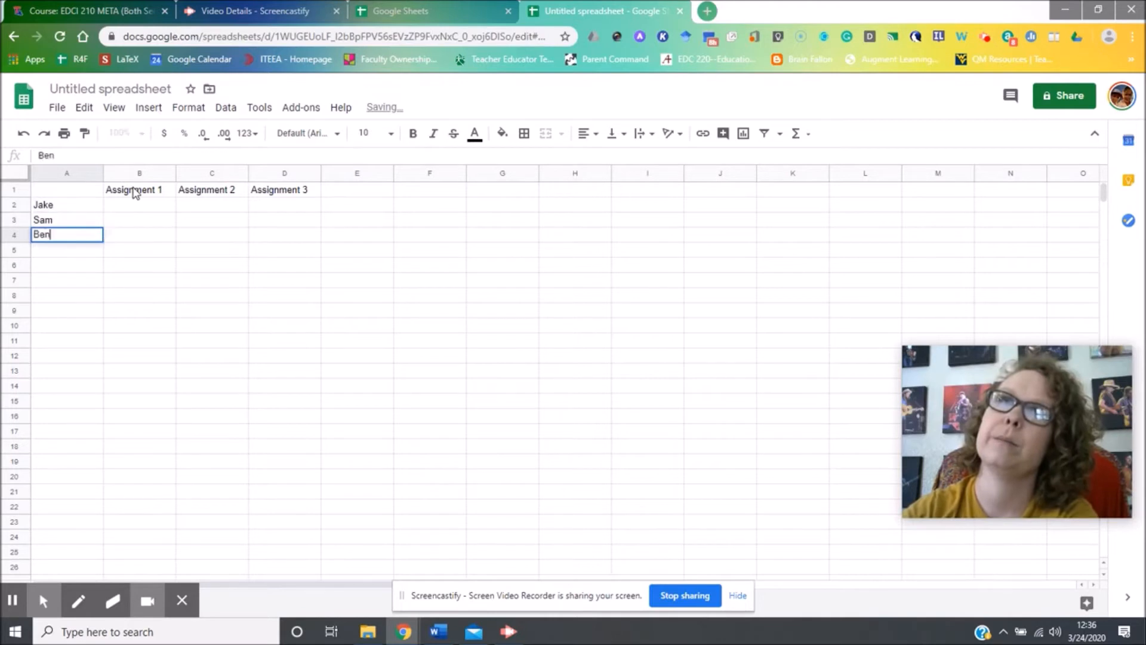
pyautogui.press('Up')
# Enter a score of 5 for each of the three students under Assignment 1 in B2:B4.
pyautogui.press('Up')
pyautogui.press('Right')
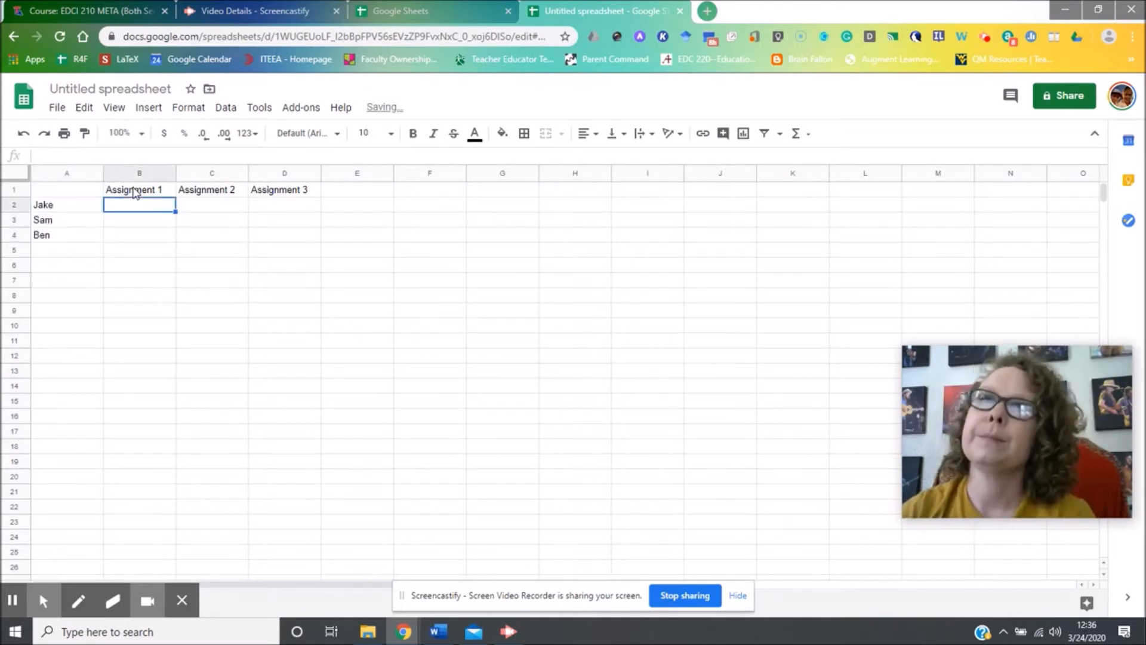
pyautogui.write('5')
pyautogui.press('Return')
pyautogui.write('5')
pyautogui.press('Return')
pyautogui.write('5')
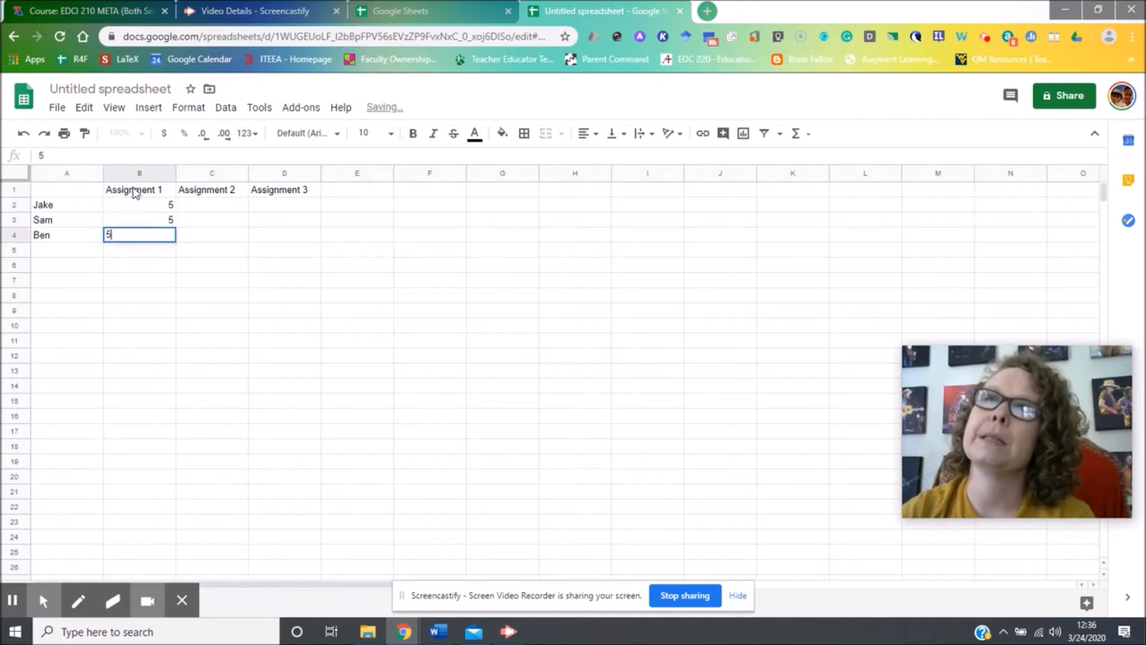
pyautogui.press('Right')
# Fill in the Assignment 2 scores 25, 50 and 10 in cells C2 through C4.
pyautogui.press('Right')
pyautogui.press('Left')
pyautogui.press('Up')
pyautogui.press('Up')
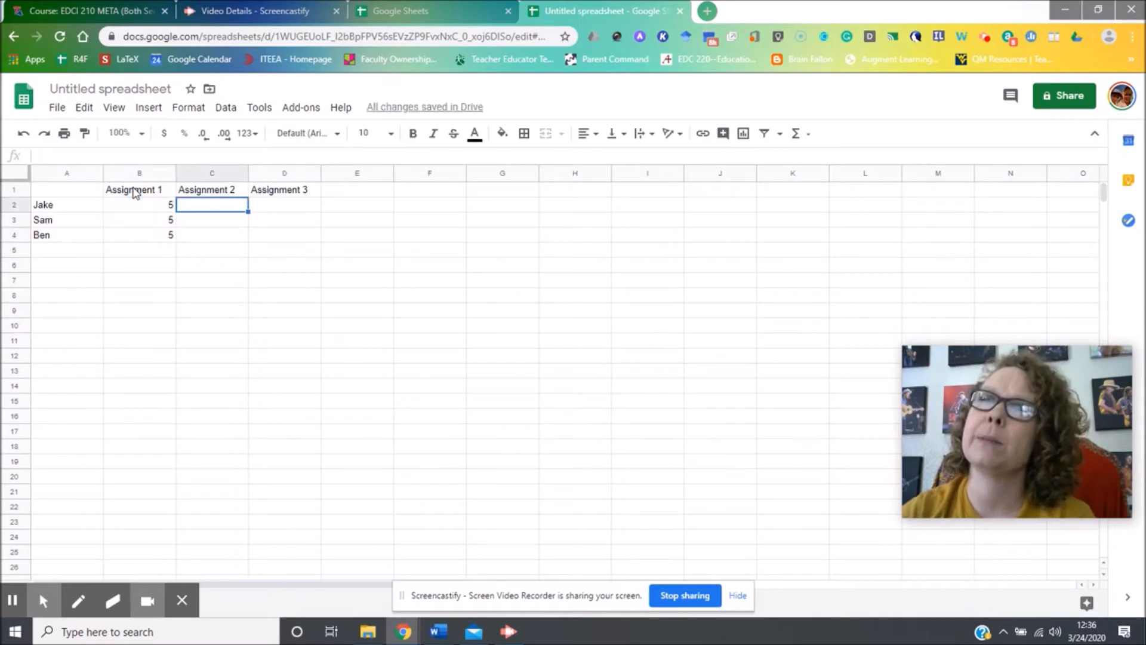
pyautogui.write('25')
pyautogui.press('Return')
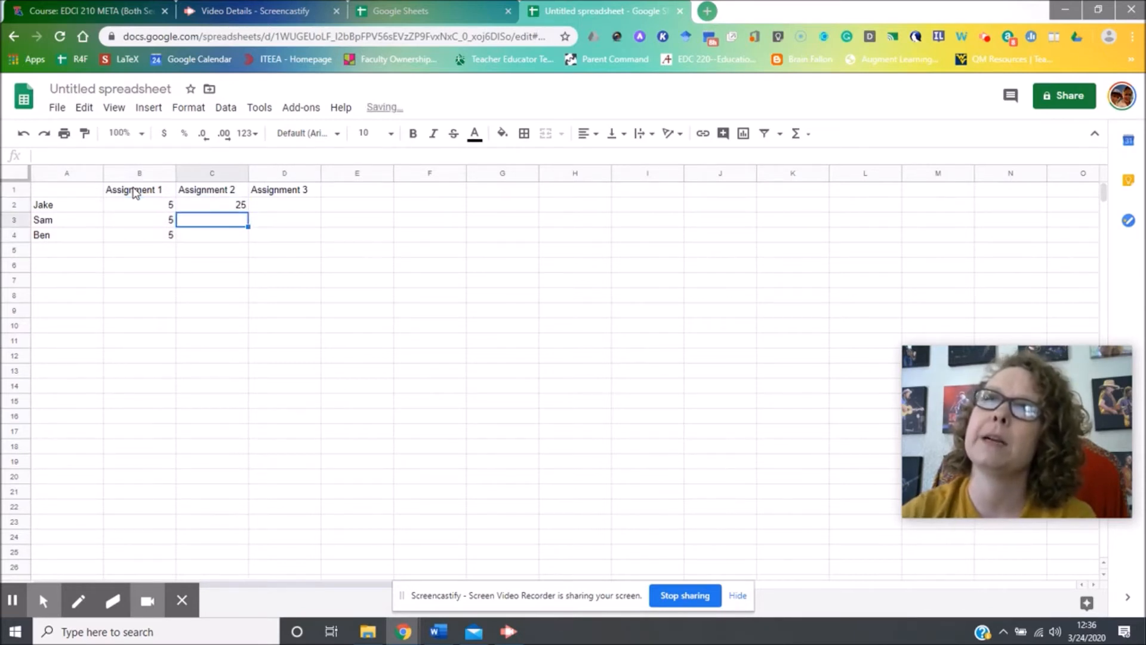
pyautogui.write('50')
pyautogui.press('Return')
pyautogui.write('10')
pyautogui.press('Tab')
# Fill in the Assignment 3 scores 10, 8 and 7 in cells D2 through D4.
pyautogui.press('Up')
pyautogui.press('Up')
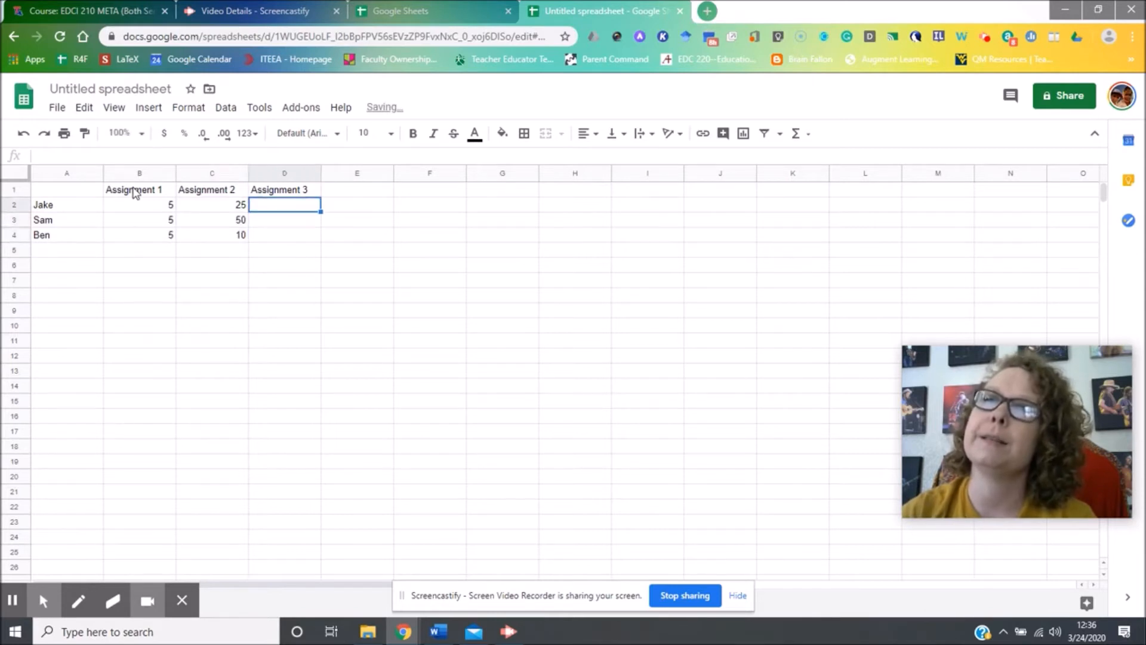
pyautogui.write('10')
pyautogui.press('Return')
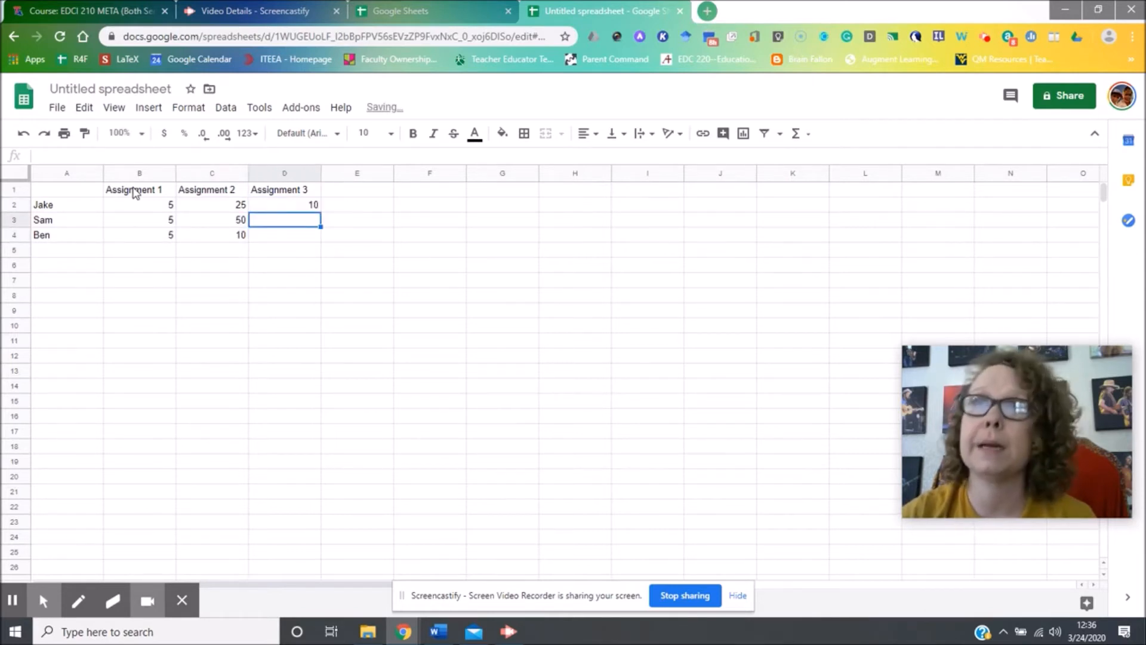
pyautogui.write('8')
pyautogui.press('Return')
pyautogui.write('7')
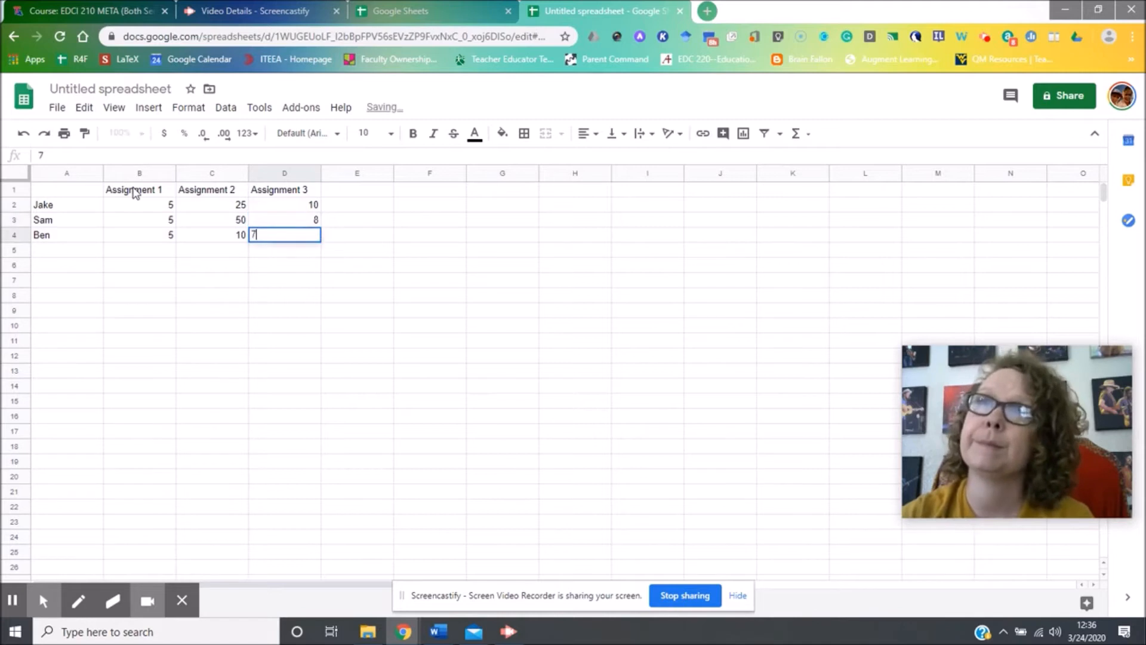
pyautogui.press('Return')
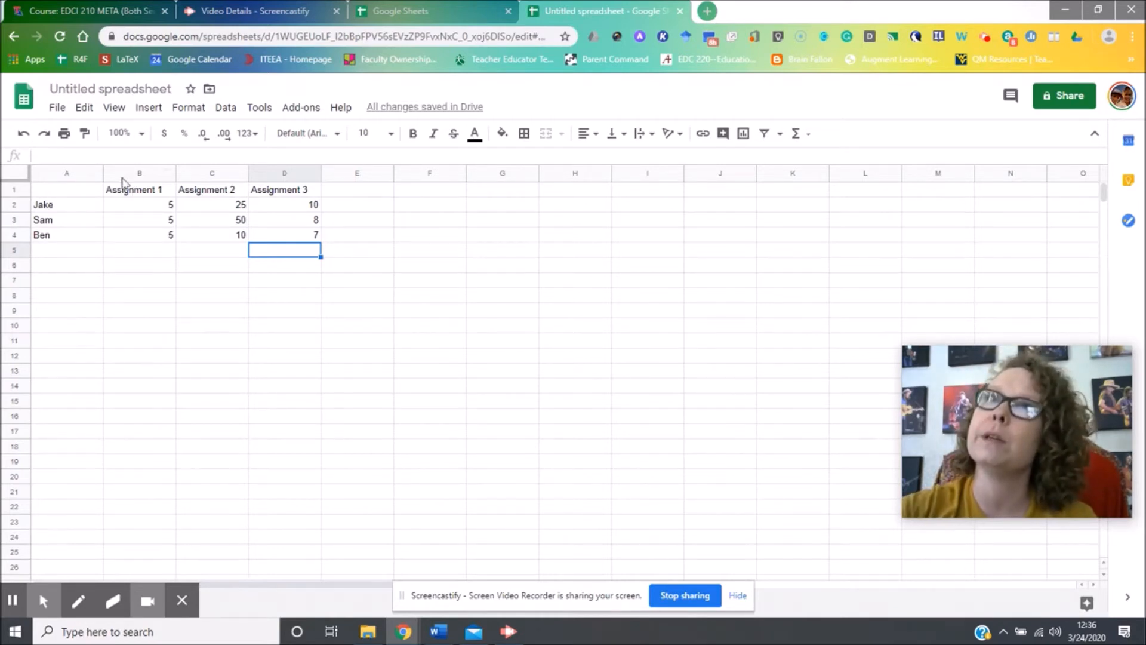
# Select the entire Assignment 1 column, followed by the entire first student's row.
pyautogui.click(128, 171)
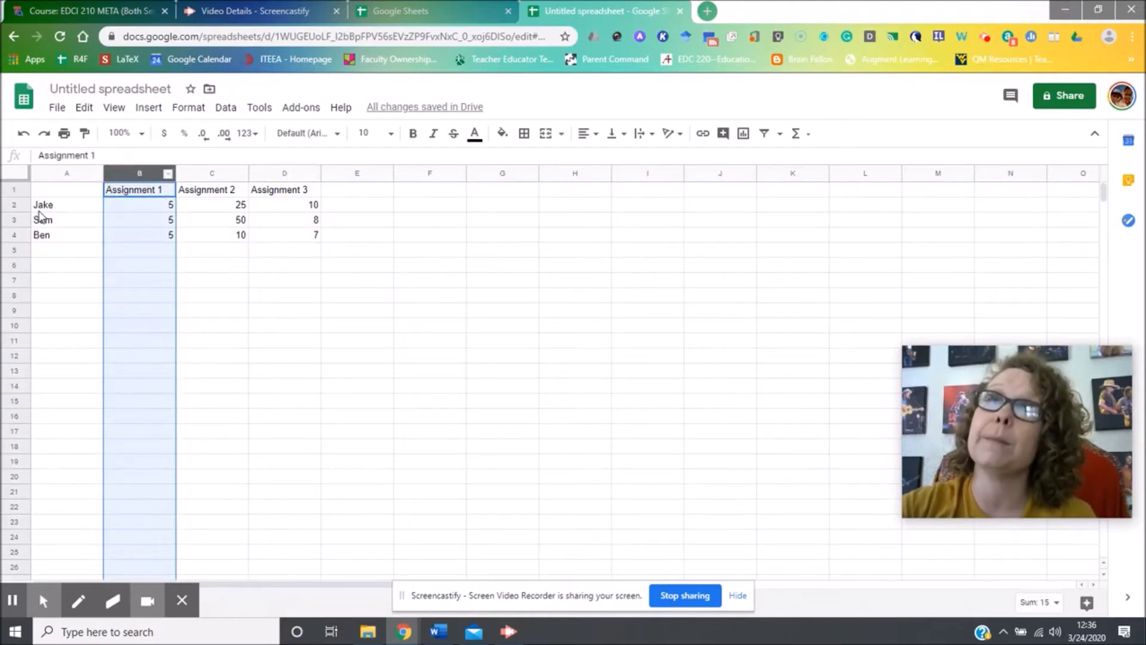
pyautogui.click(17, 204)
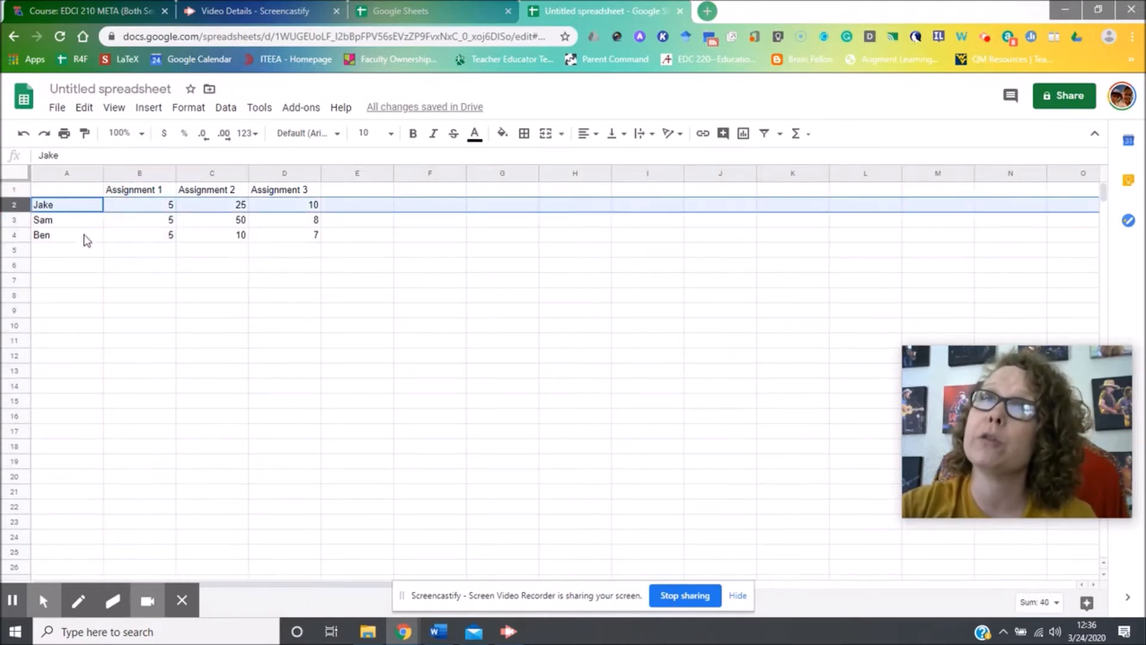
# Calculate the Assignment 1 average in B5 with the formula =average(B2:B4).
pyautogui.click(160, 257)
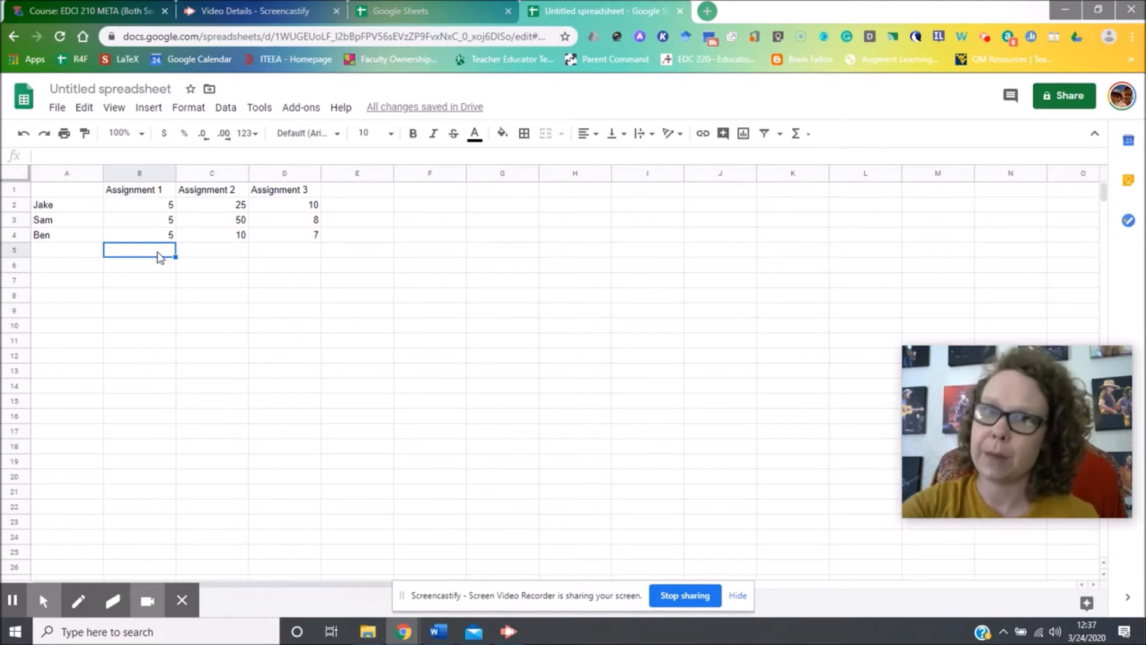
pyautogui.write('=')
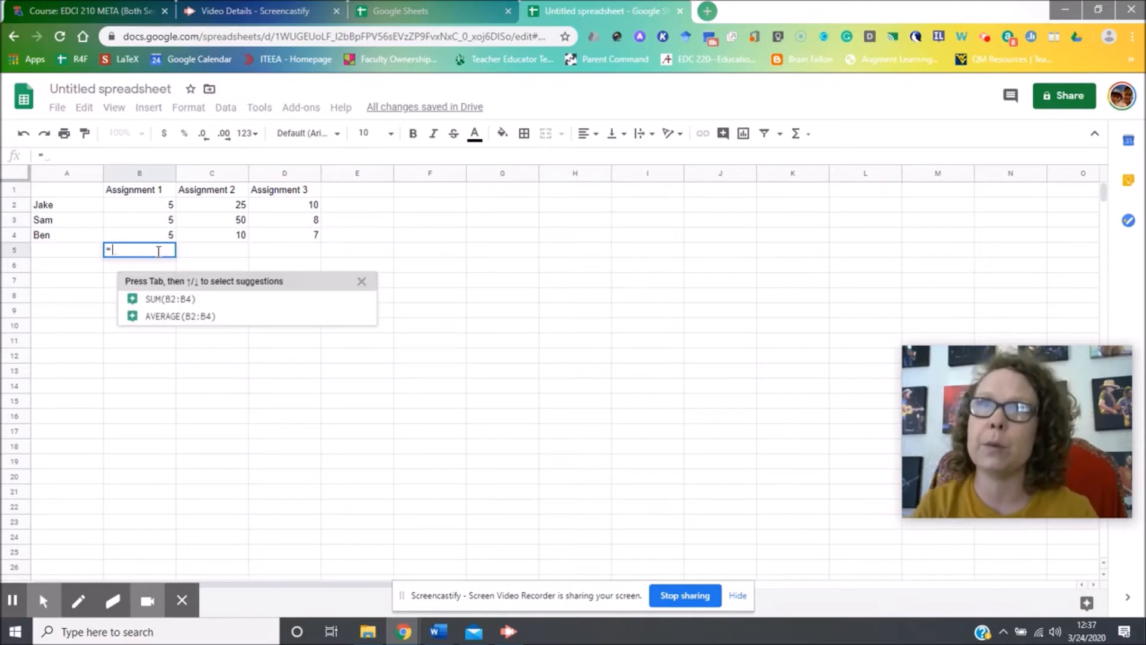
pyautogui.write('a')
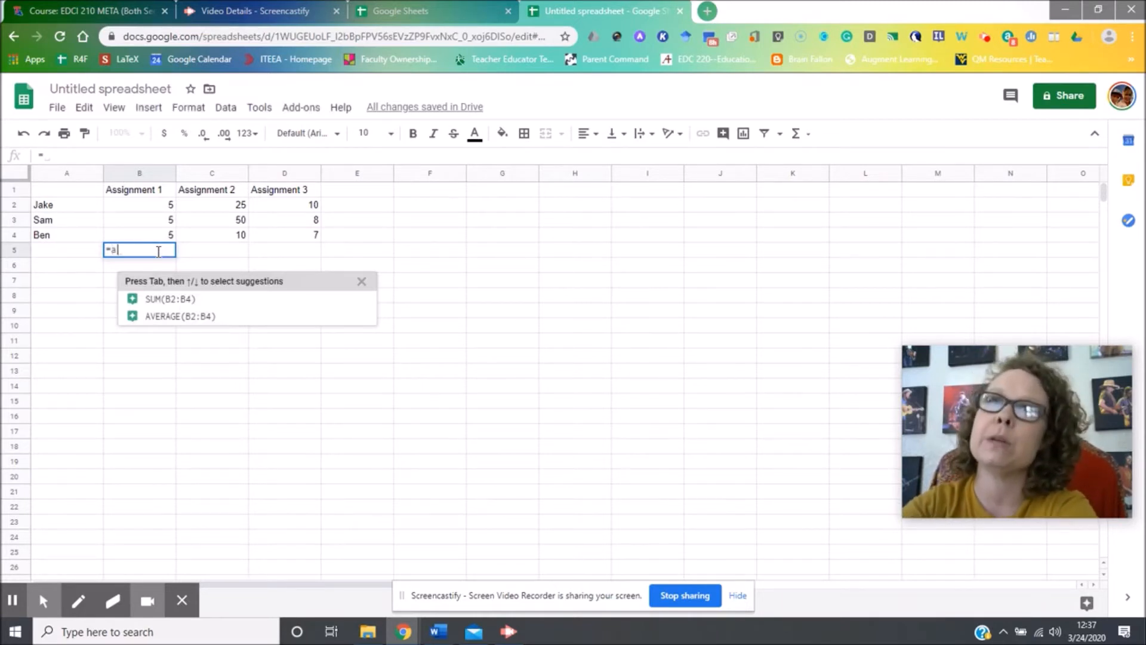
pyautogui.write('verage')
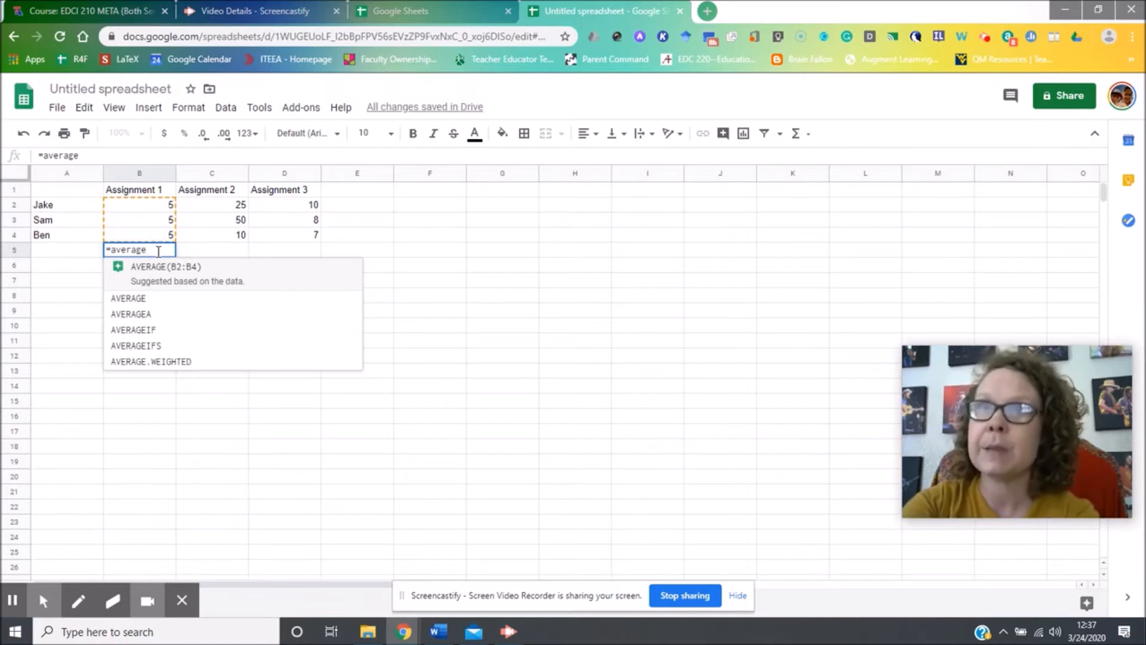
pyautogui.write('(')
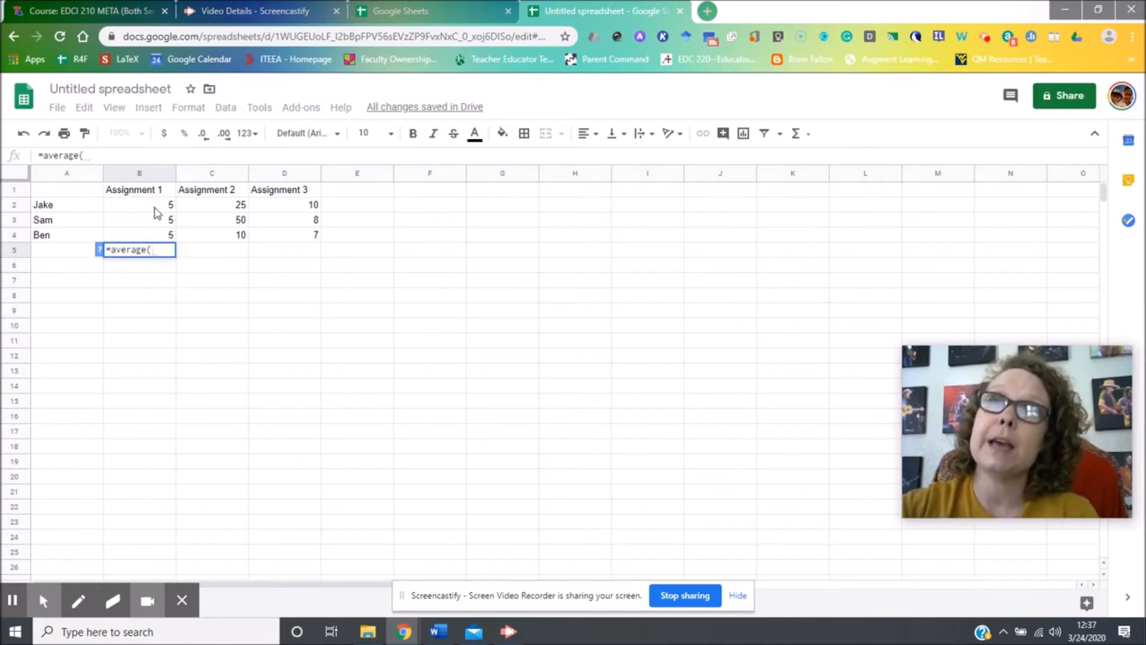
pyautogui.moveTo(155, 209); pyautogui.dragTo(172, 236)
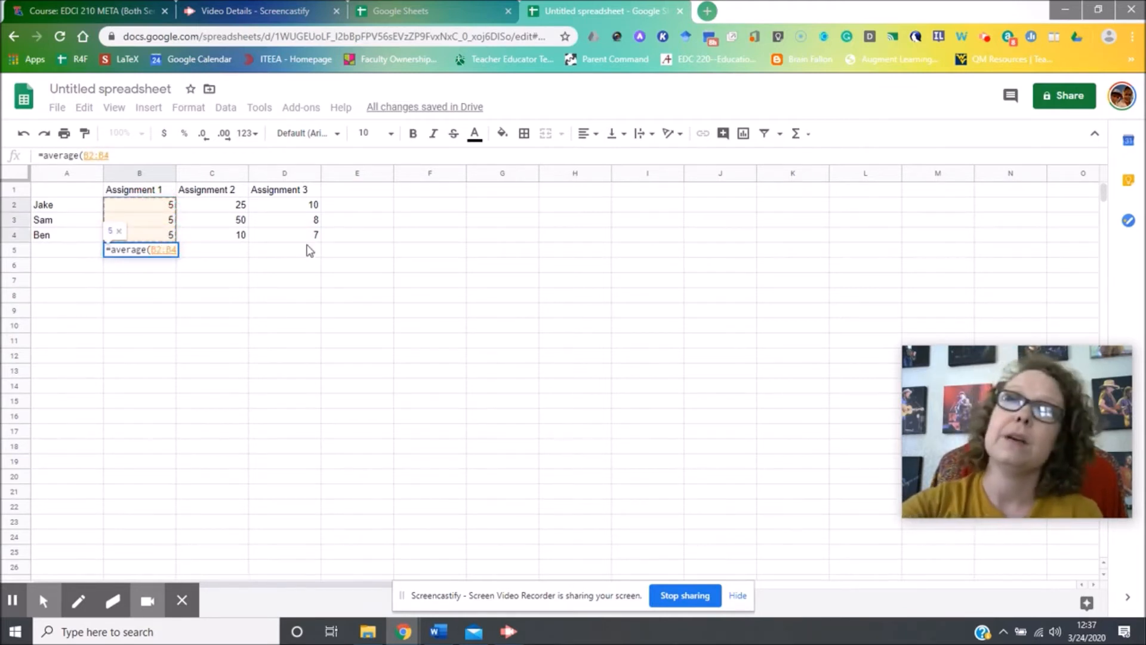
pyautogui.write(')')
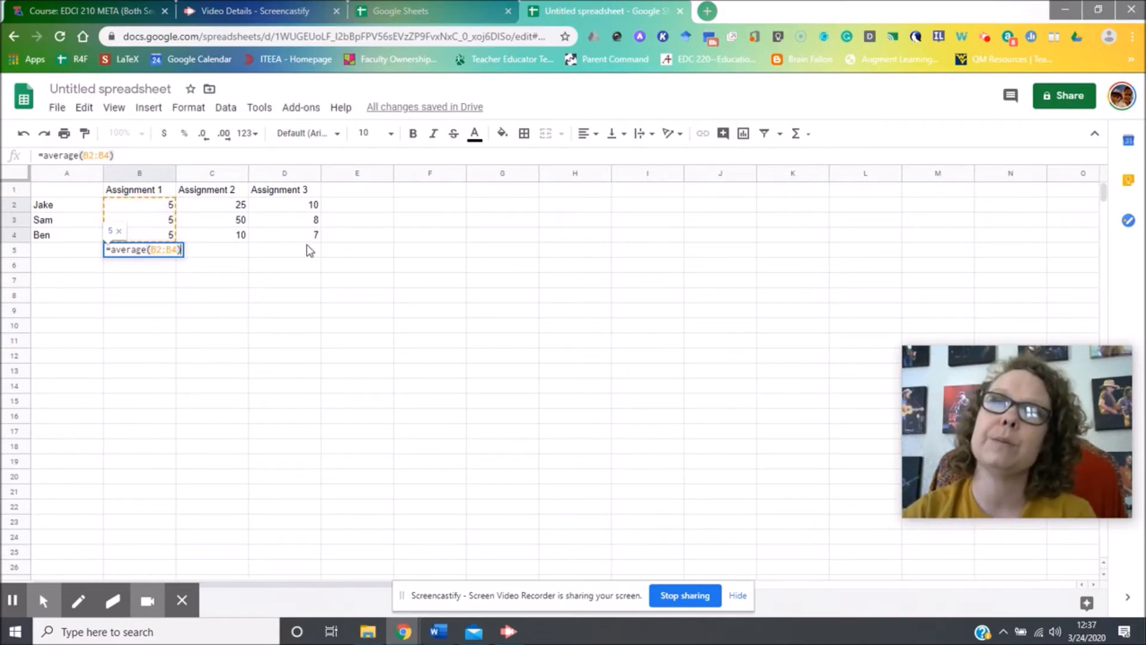
pyautogui.press('Return')
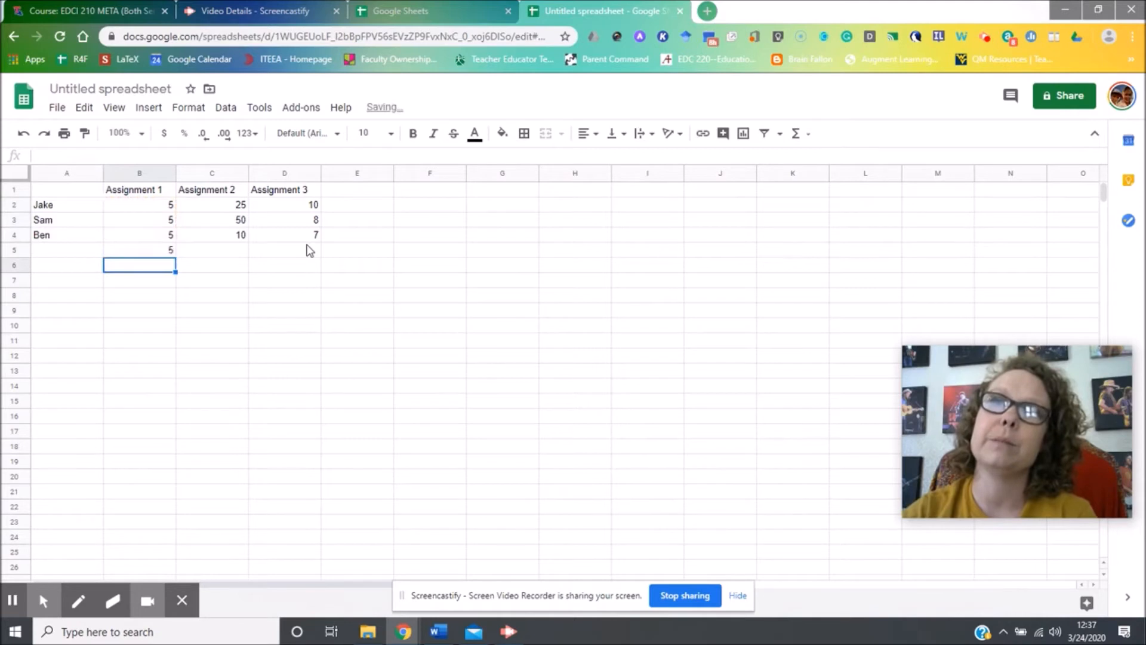
# Copy the average formula from B5 into C5 and D5 for Assignments 2 and 3.
pyautogui.press('Up')
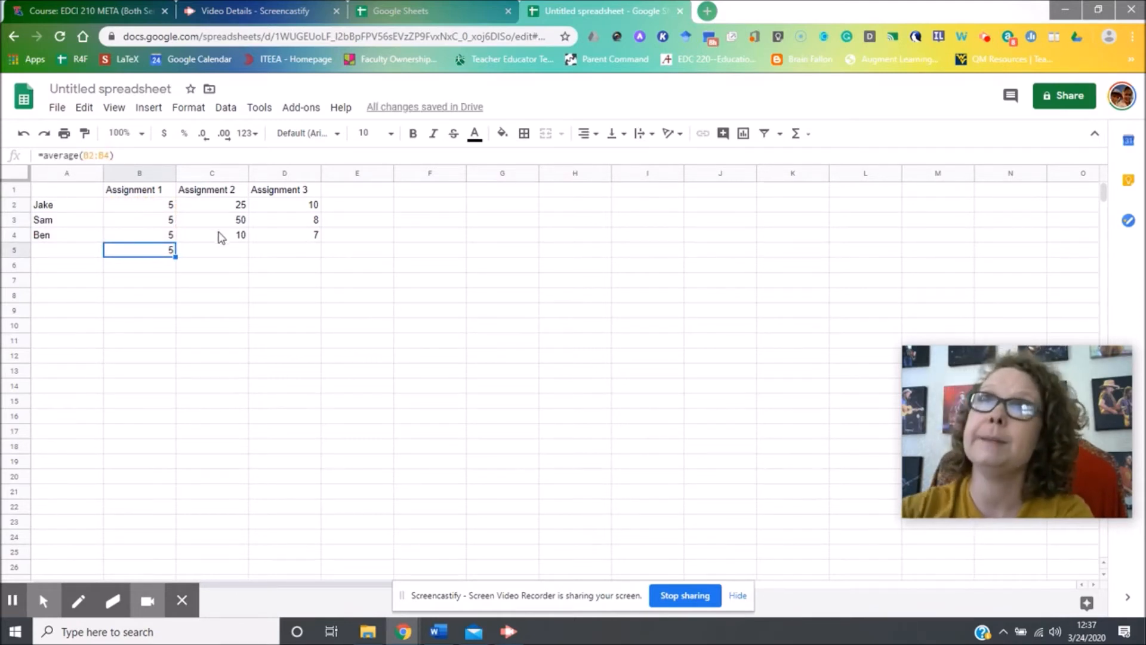
pyautogui.click(165, 255)
pyautogui.rightClick(165, 254)
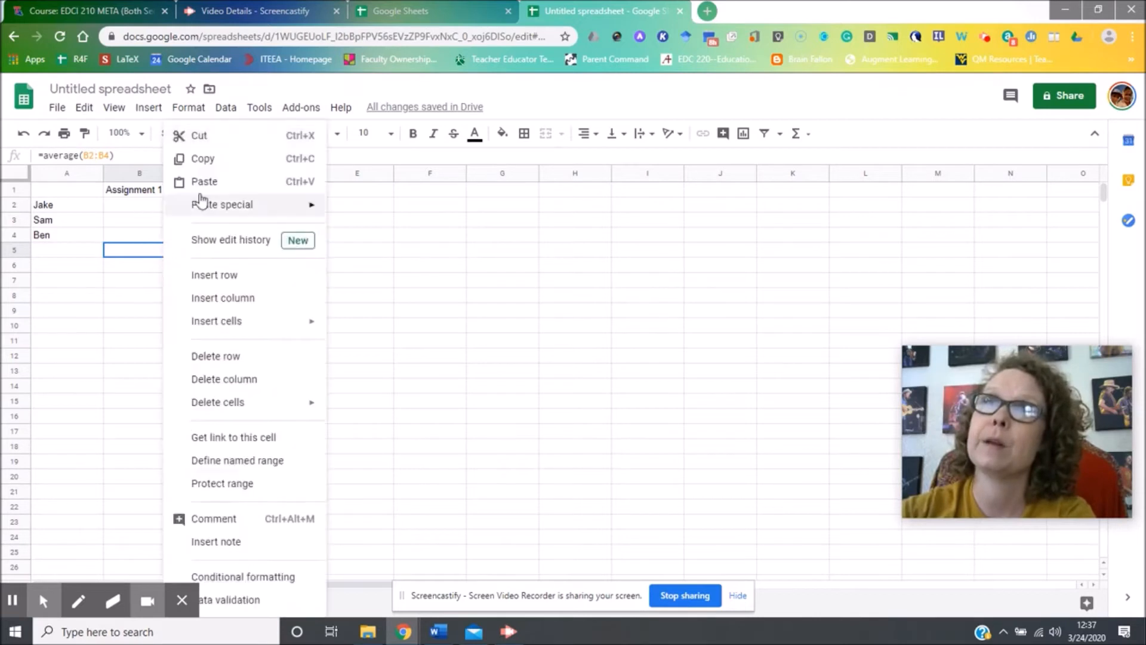
pyautogui.click(215, 156)
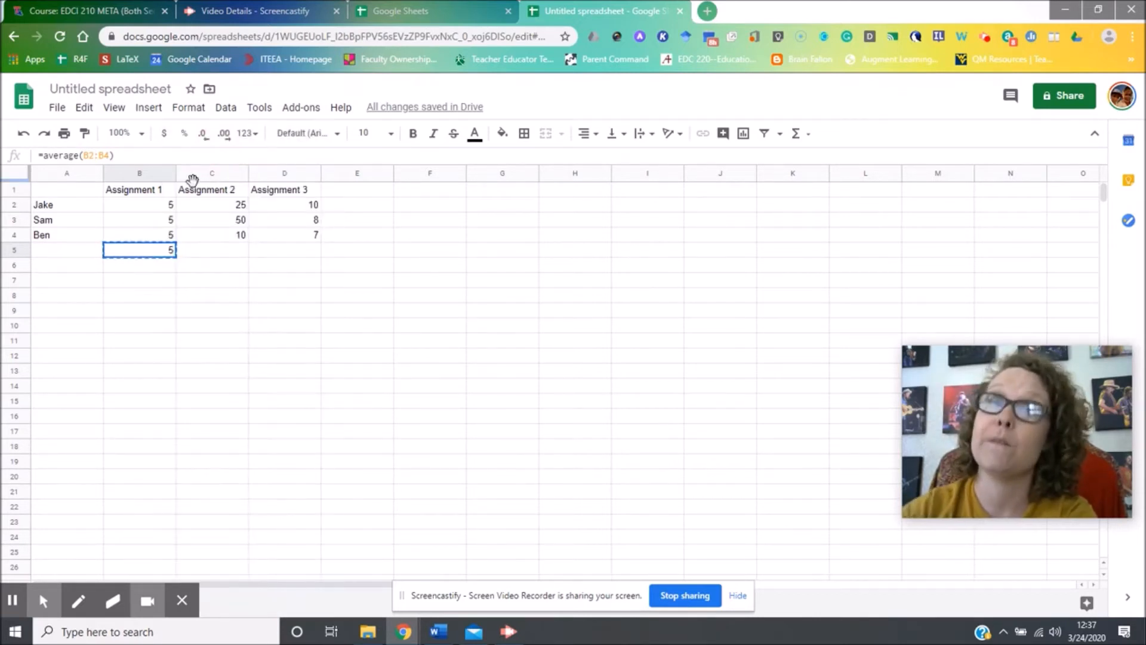
pyautogui.press('Right')
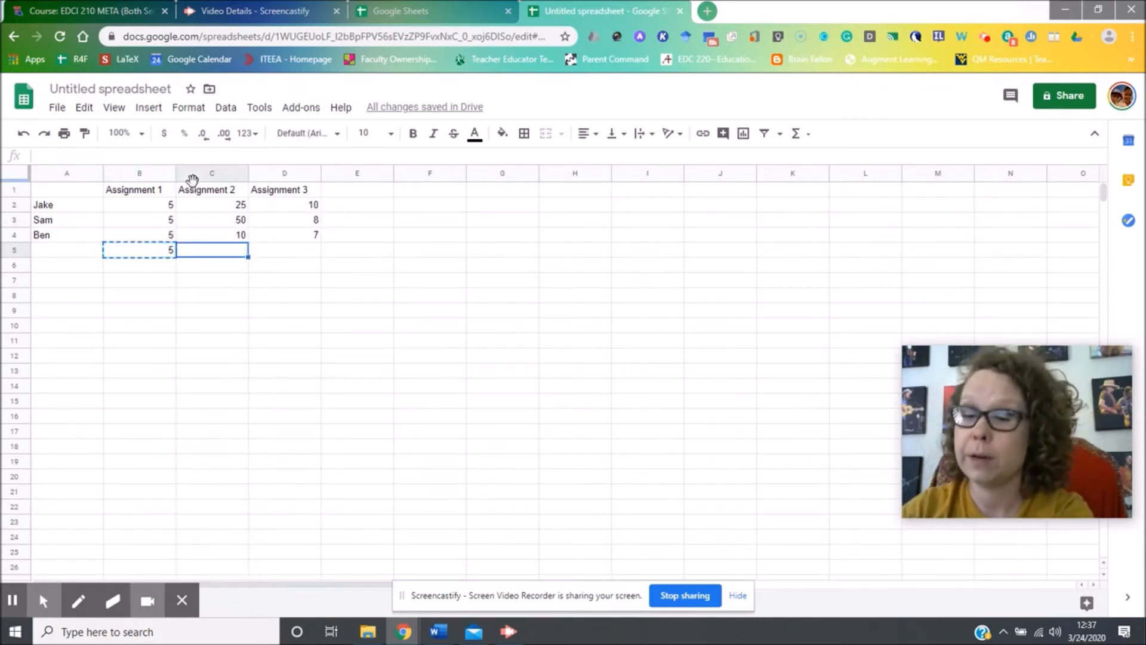
pyautogui.hotkey('ctrl', 'v')
pyautogui.press('Right')
pyautogui.hotkey('ctrl', 'v')
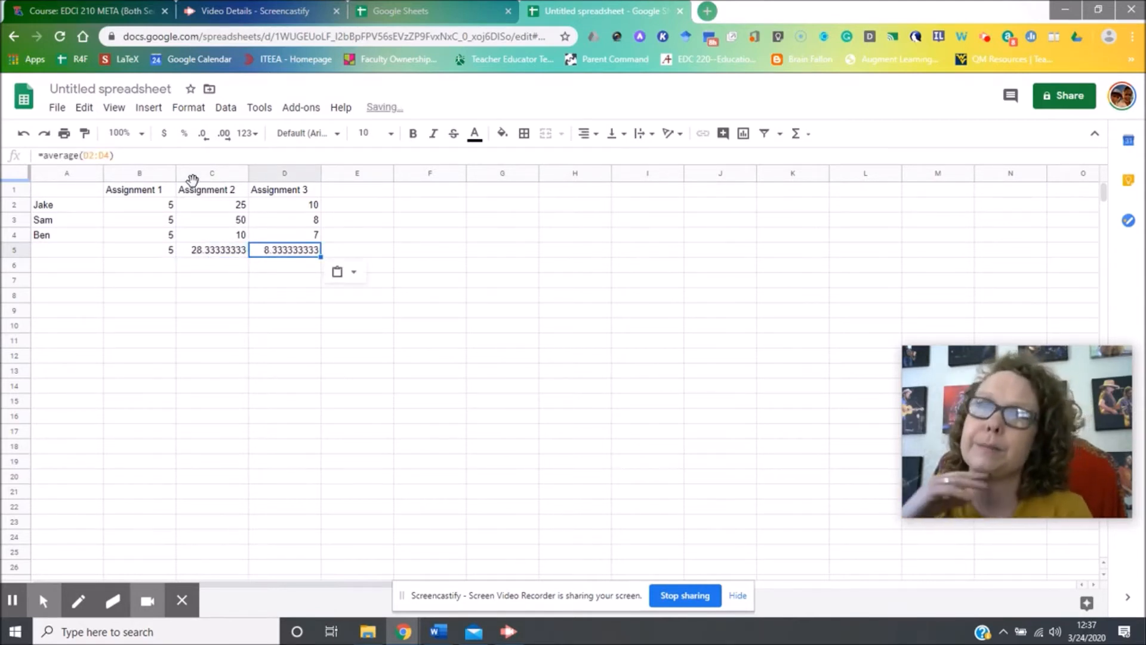
# Review the average formulas in B5, C5 and D5 one after another.
pyautogui.press('Left')
pyautogui.press('Left')
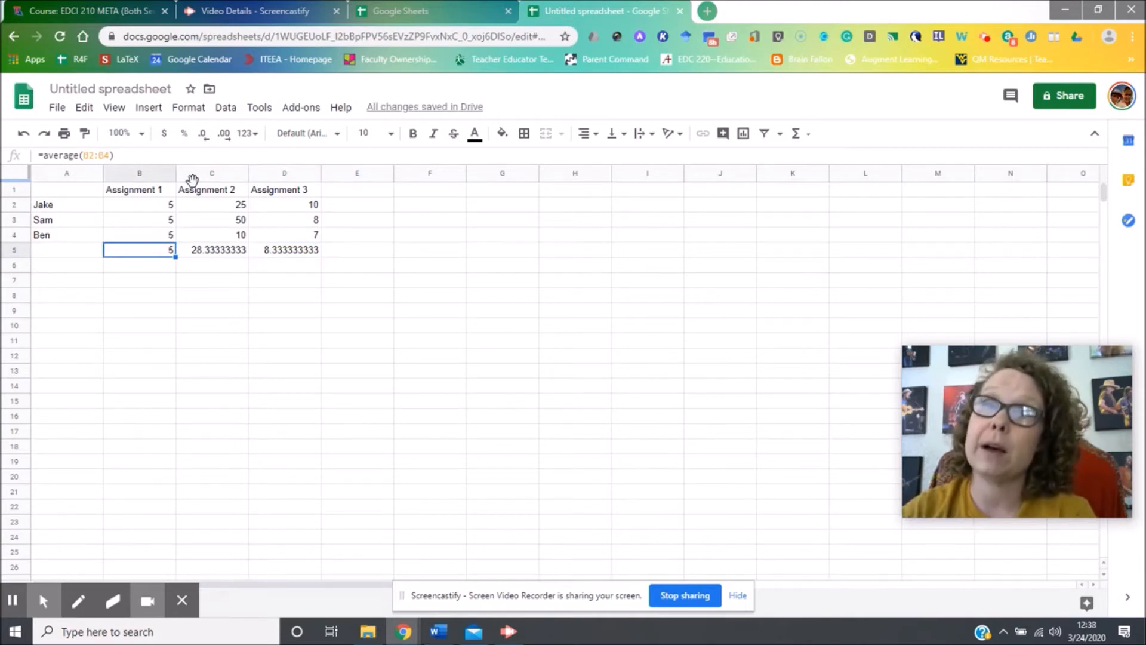
pyautogui.press('Right')
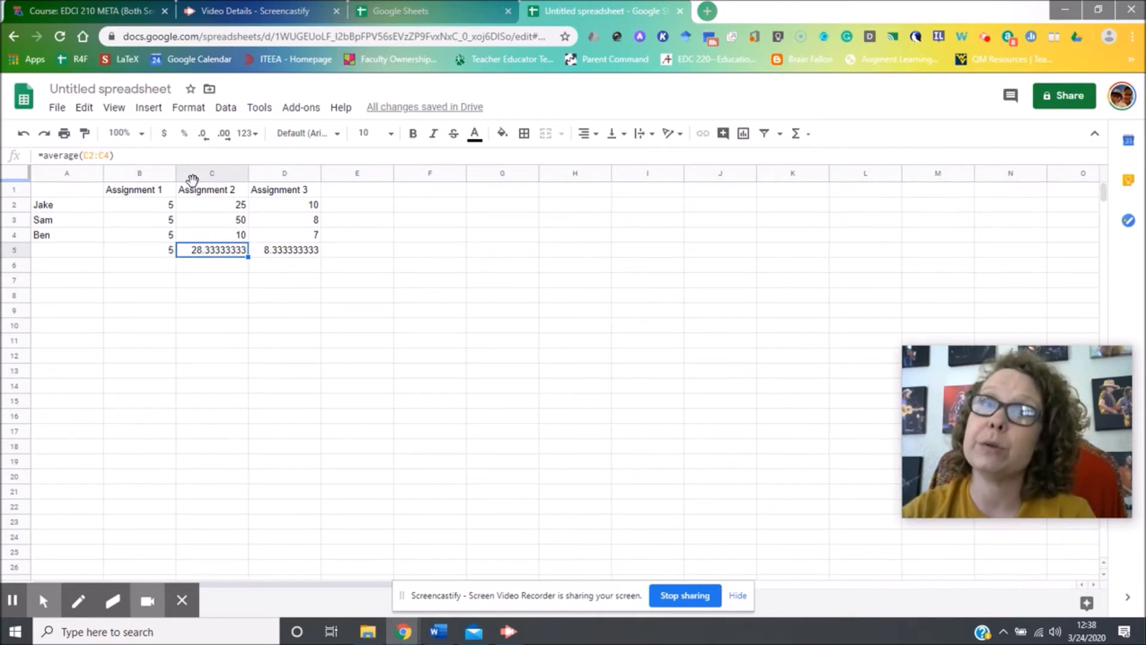
pyautogui.press('Right')
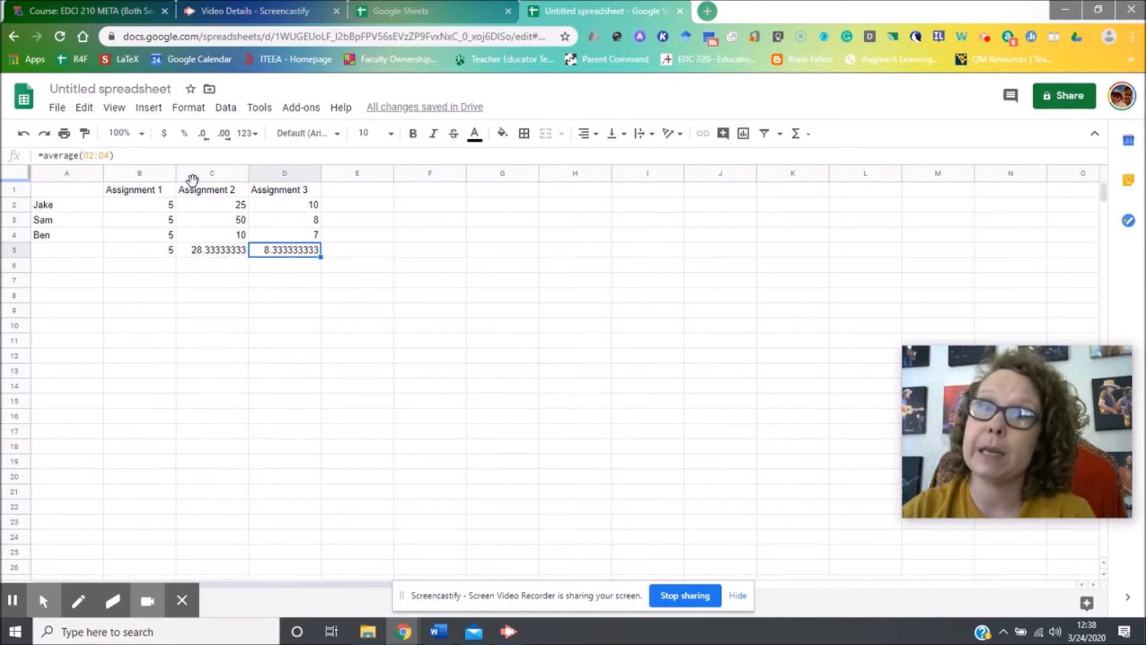
# Calculate the first student's average in E2 with the formula =average(B2:D2).
pyautogui.press('Right')
pyautogui.press('Up')
pyautogui.press('Up')
pyautogui.press('Up')
pyautogui.write('=')
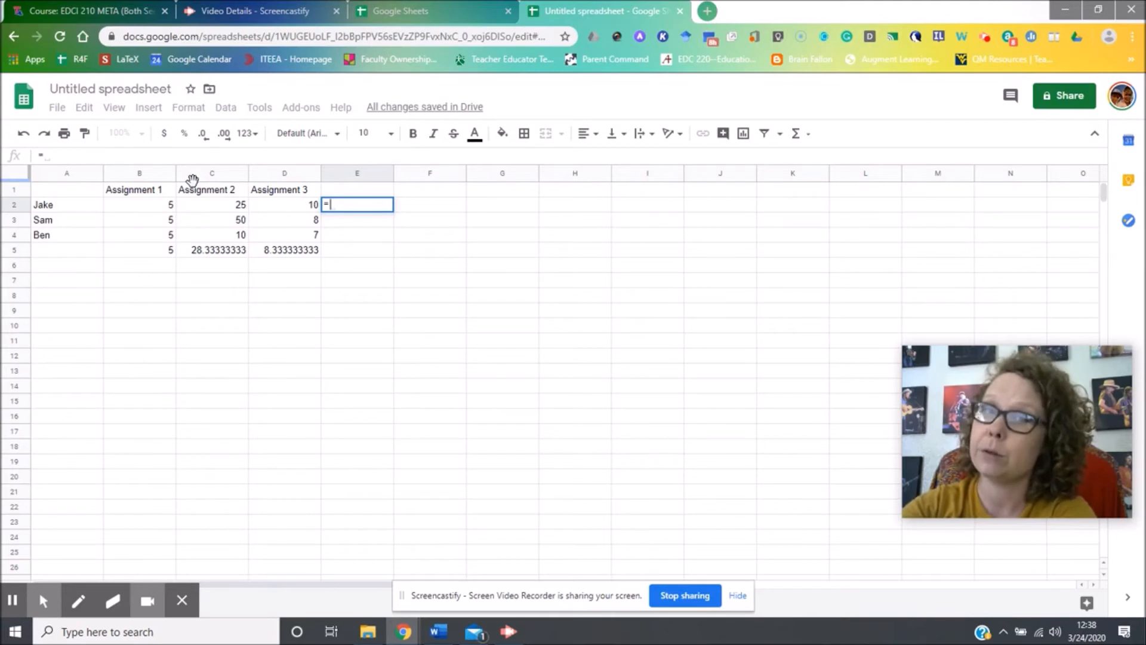
pyautogui.write('average(')
pyautogui.moveTo(167, 208); pyautogui.dragTo(256, 213)
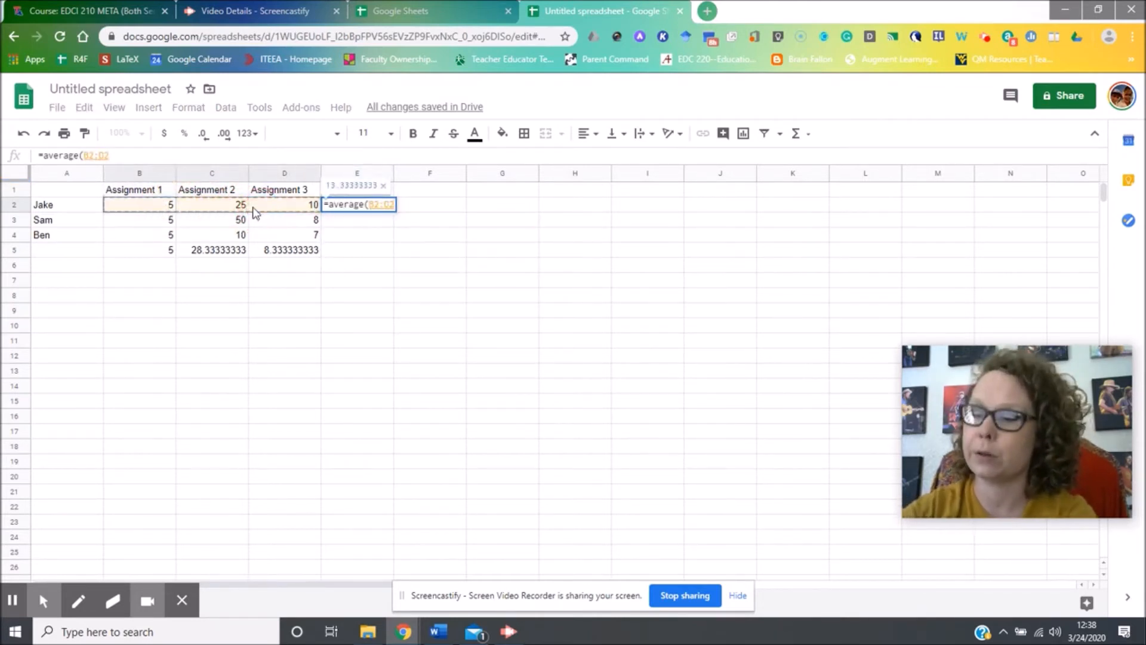
pyautogui.write(')')
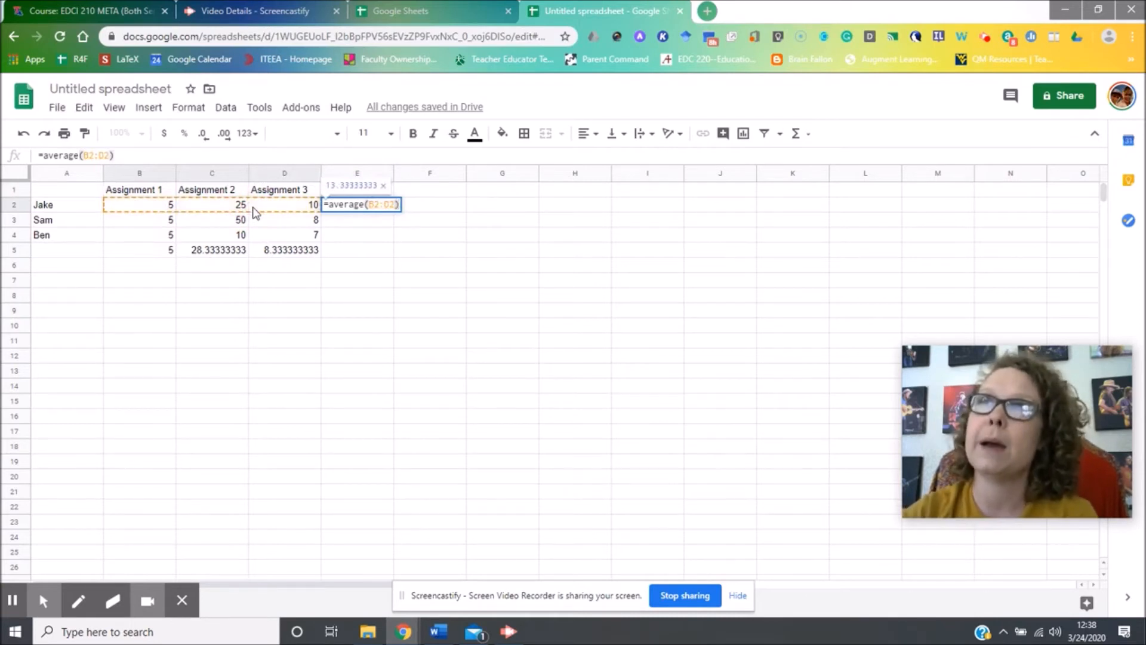
pyautogui.press('Return')
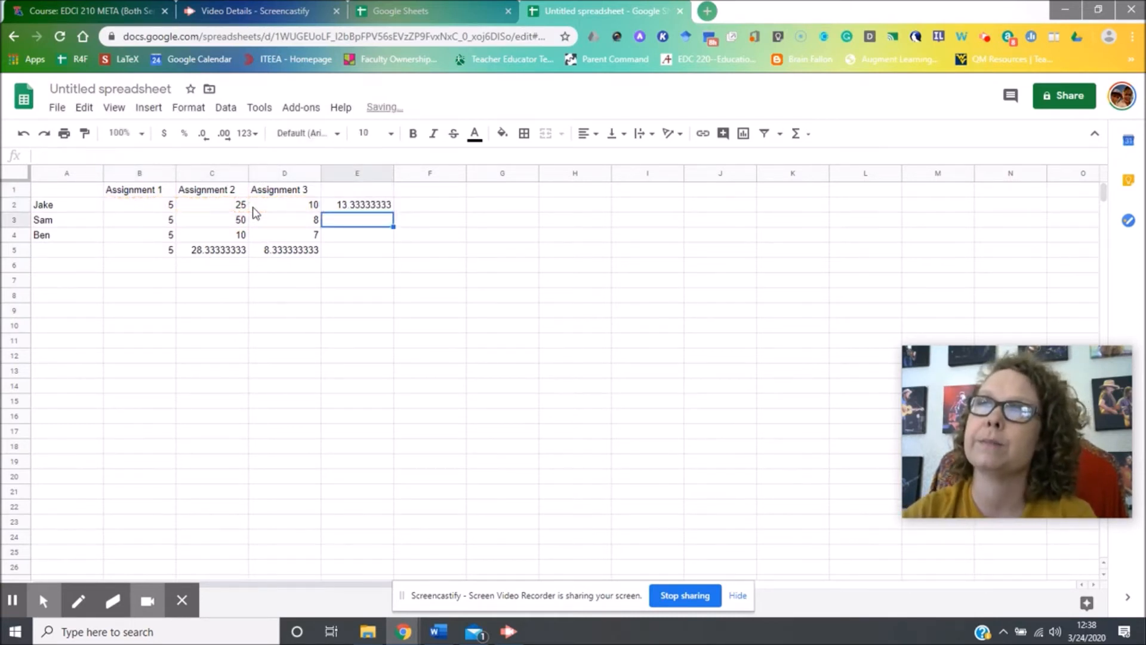
# Copy the average formula from E2 into E3 and E4 for the other two students.
pyautogui.press('Up')
pyautogui.hotkey('ctrl', 'c')
pyautogui.press('Down')
pyautogui.hotkey('ctrl', 'v')
pyautogui.press('Down')
pyautogui.hotkey('ctrl', 'v')
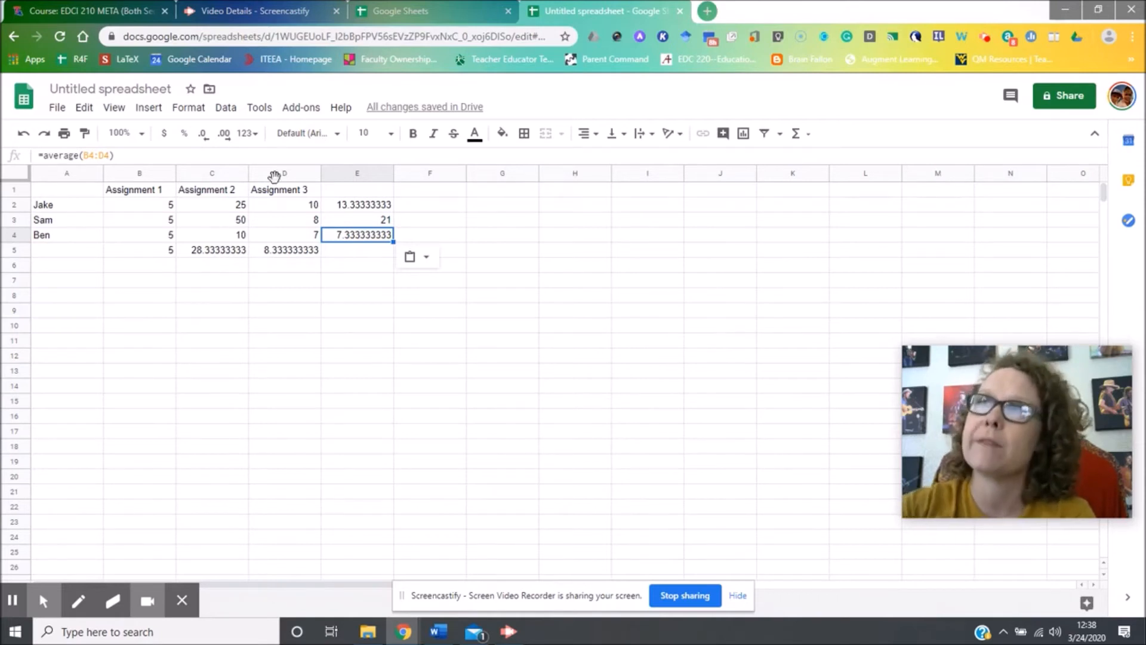
# Format the student averages in E2 through E4 with the Number format (1,000.12).
pyautogui.click(336, 173)
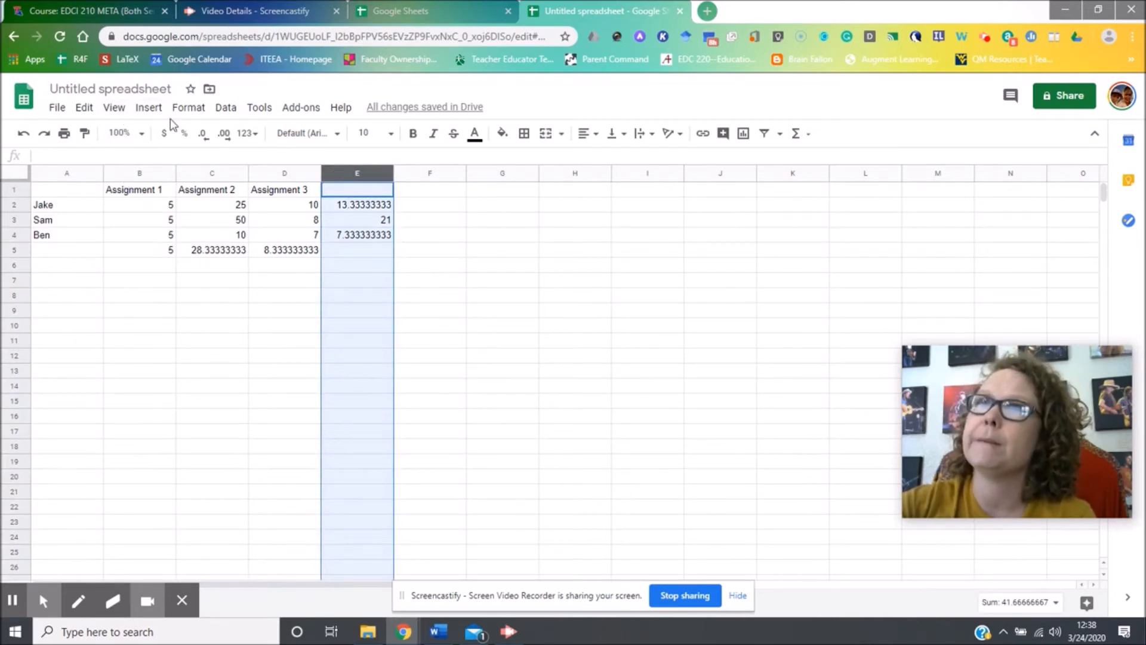
pyautogui.click(363, 210)
pyautogui.click(371, 238)
pyautogui.keyDown('shift'); pyautogui.click(367, 209); pyautogui.keyUp('shift')
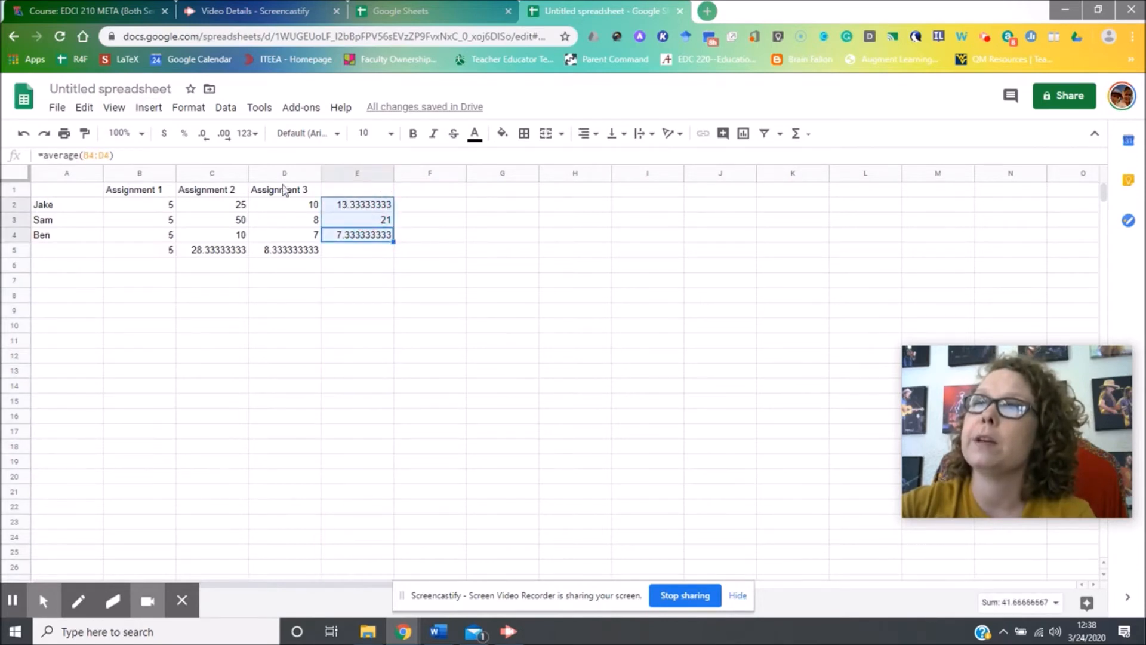
pyautogui.click(190, 109)
pyautogui.moveTo(222, 169)
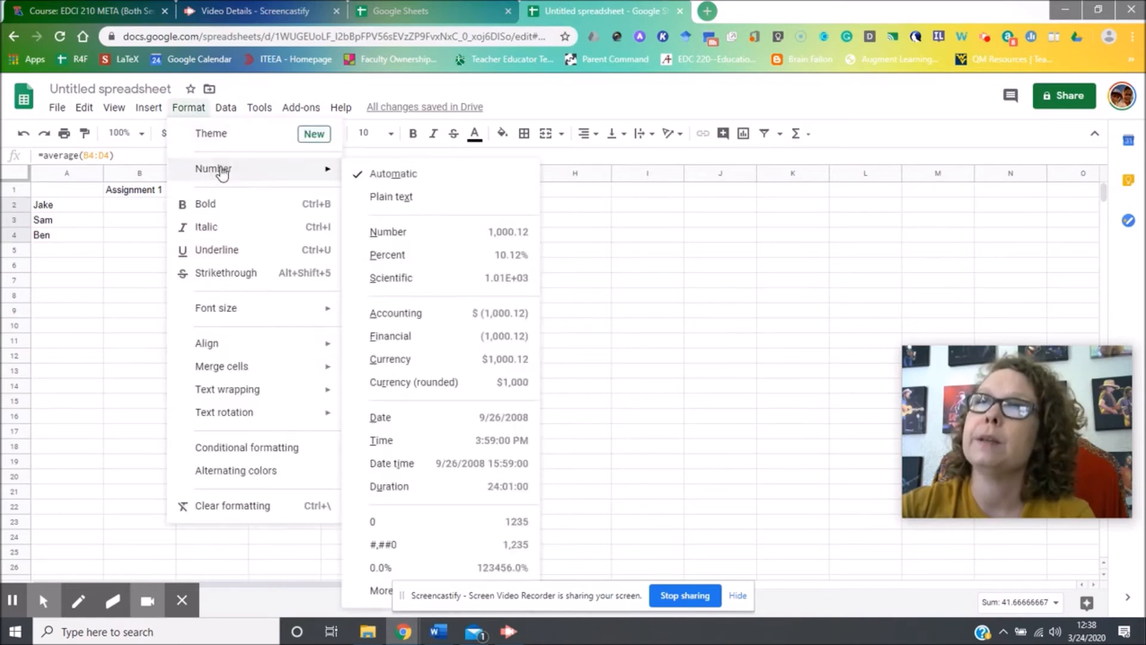
pyautogui.click(395, 242)
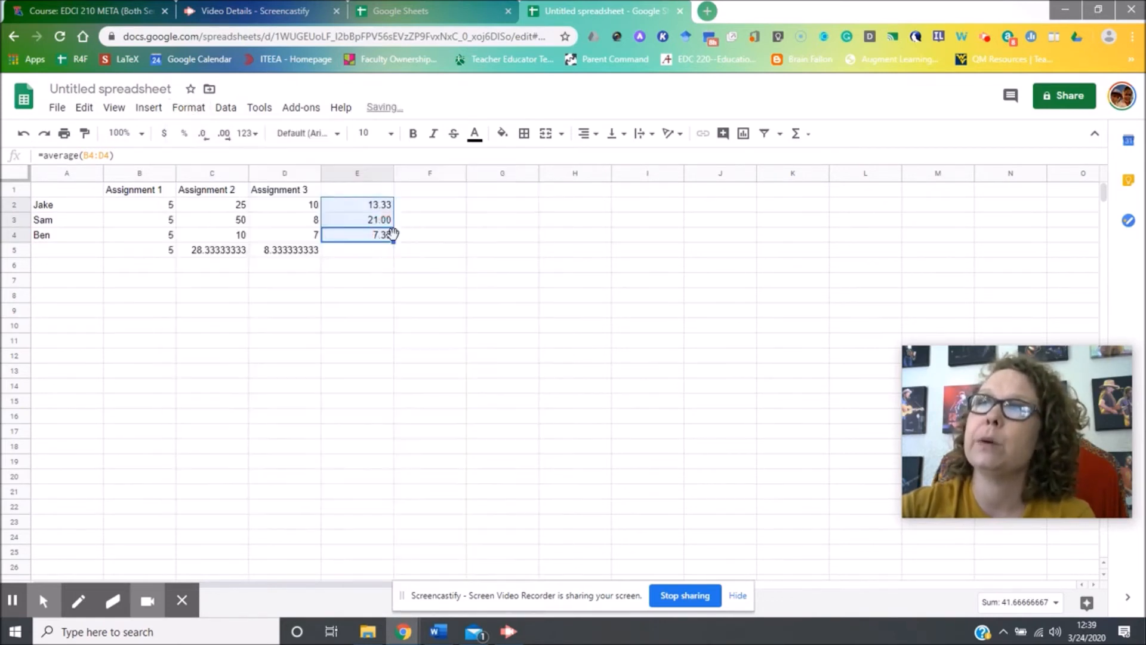
# Apply the Number format (1,000.12) to the assignment averages in B5 through D5.
pyautogui.click(366, 251)
pyautogui.moveTo(299, 251); pyautogui.dragTo(173, 249)
pyautogui.click(189, 107)
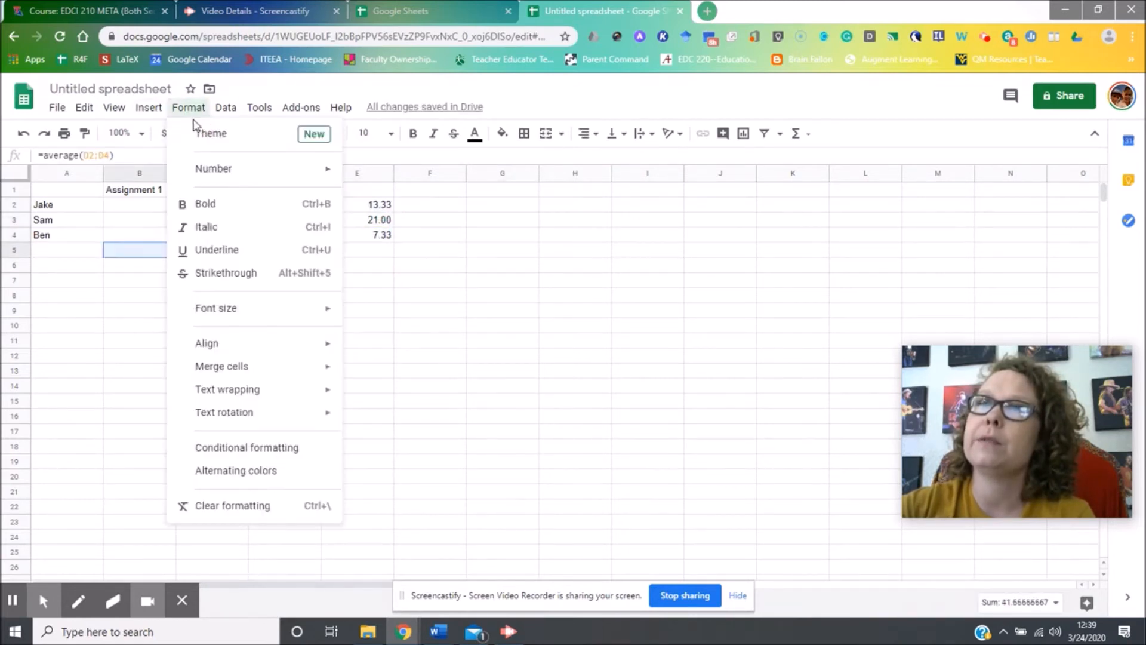
pyautogui.moveTo(232, 171)
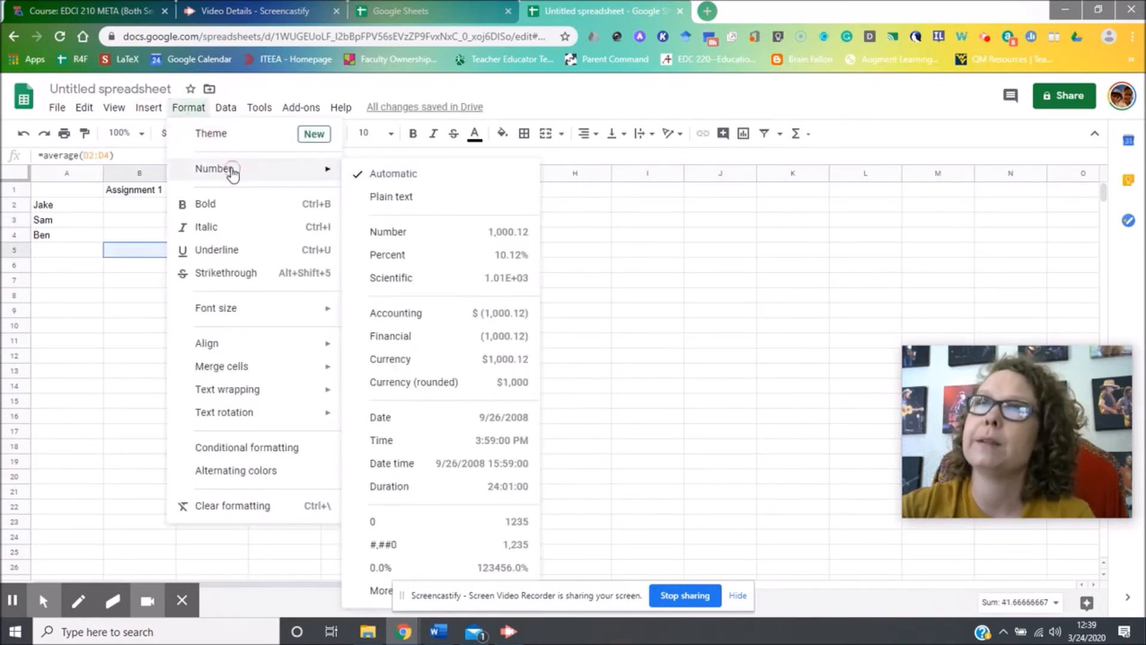
pyautogui.click(432, 239)
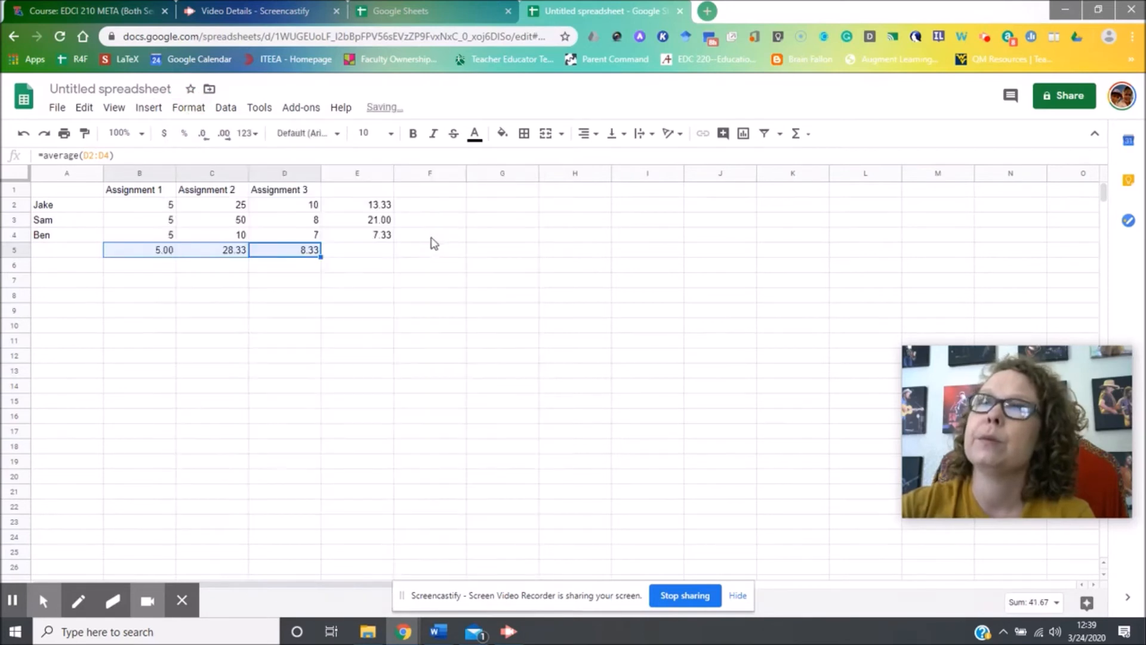
# Center the contents of the whole gradebook range A1:E5 horizontally.
pyautogui.click(378, 254)
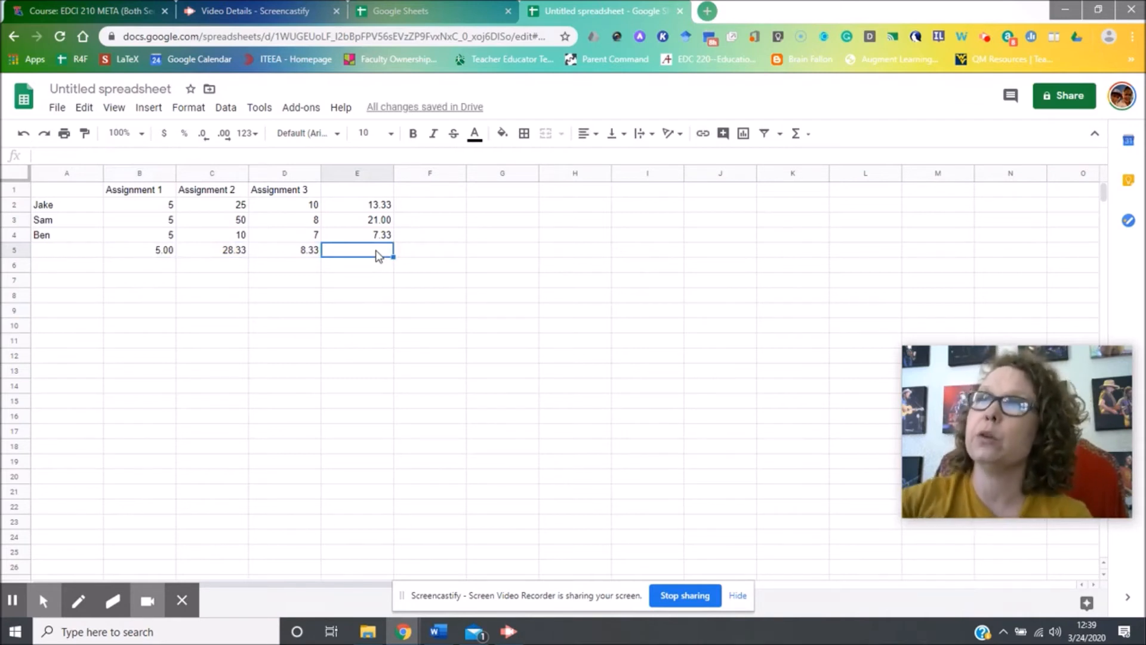
pyautogui.moveTo(374, 252); pyautogui.dragTo(52, 176)
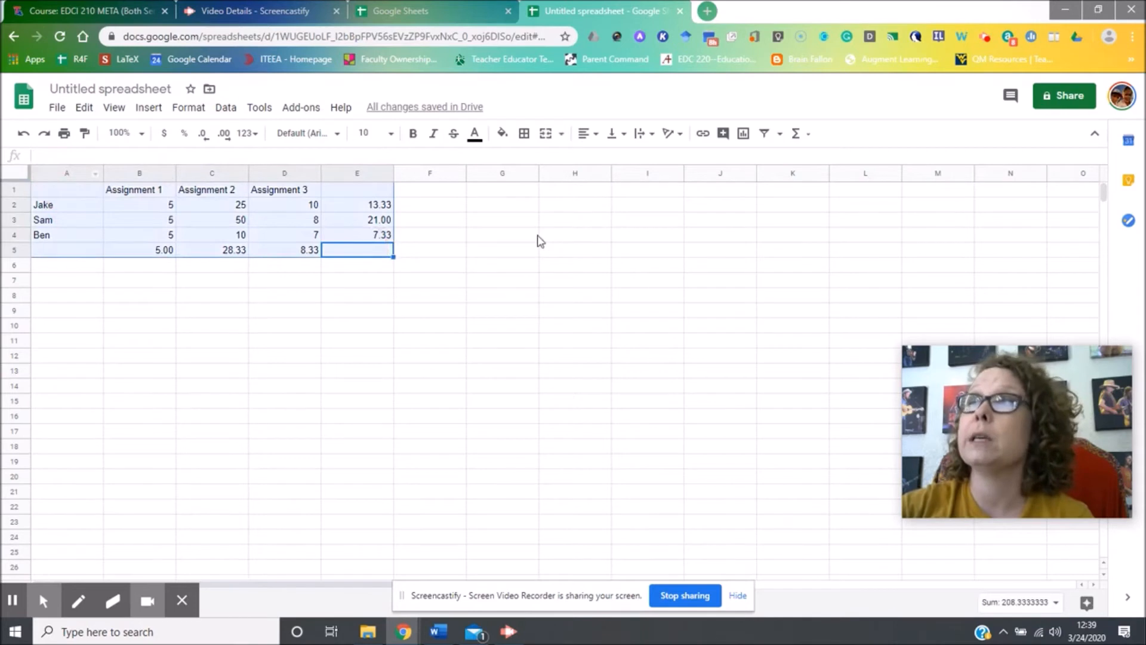
pyautogui.click(587, 134)
pyautogui.click(598, 156)
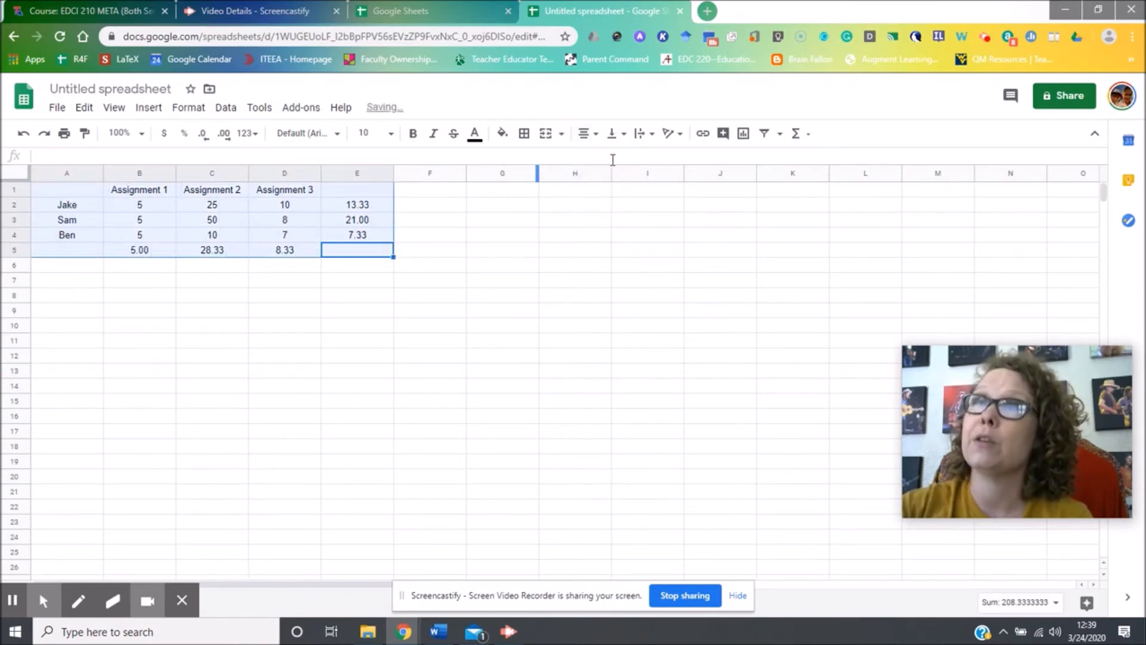
# Add borders on all sides of every cell in the gradebook range A1:E5.
pyautogui.click(357, 206)
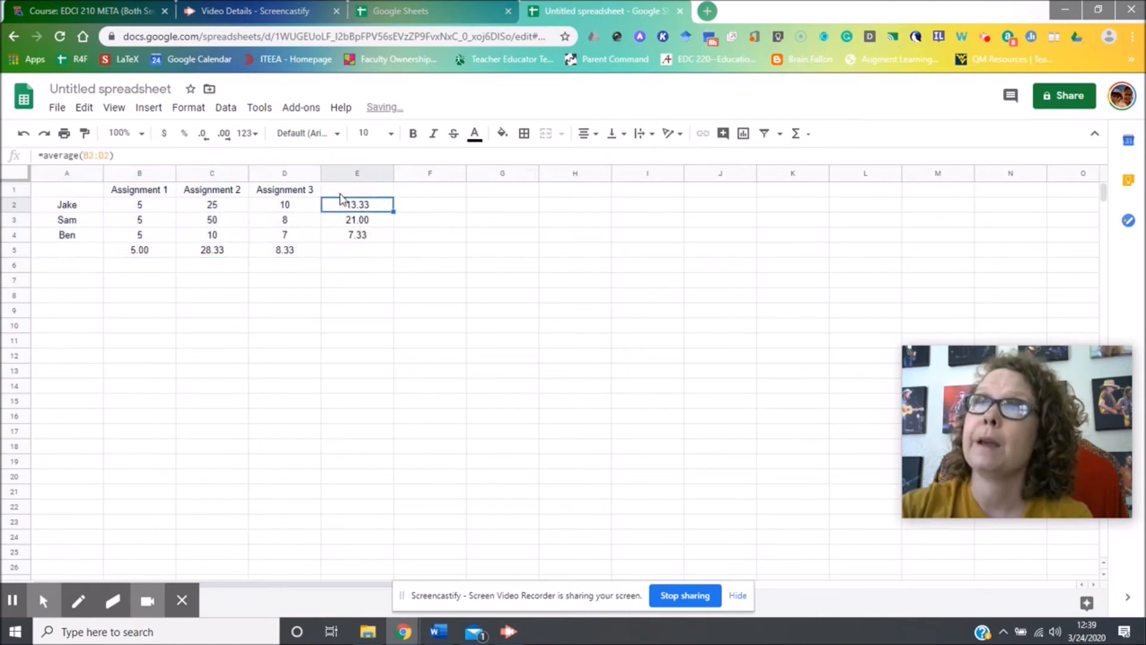
pyautogui.moveTo(384, 253); pyautogui.dragTo(84, 185)
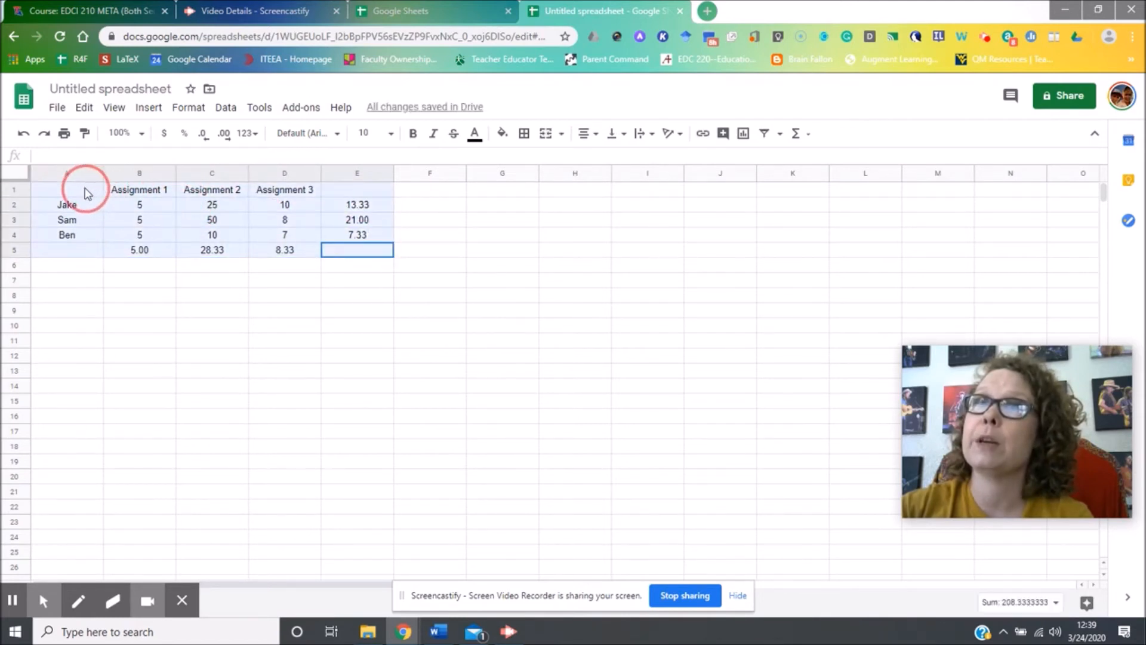
pyautogui.click(524, 135)
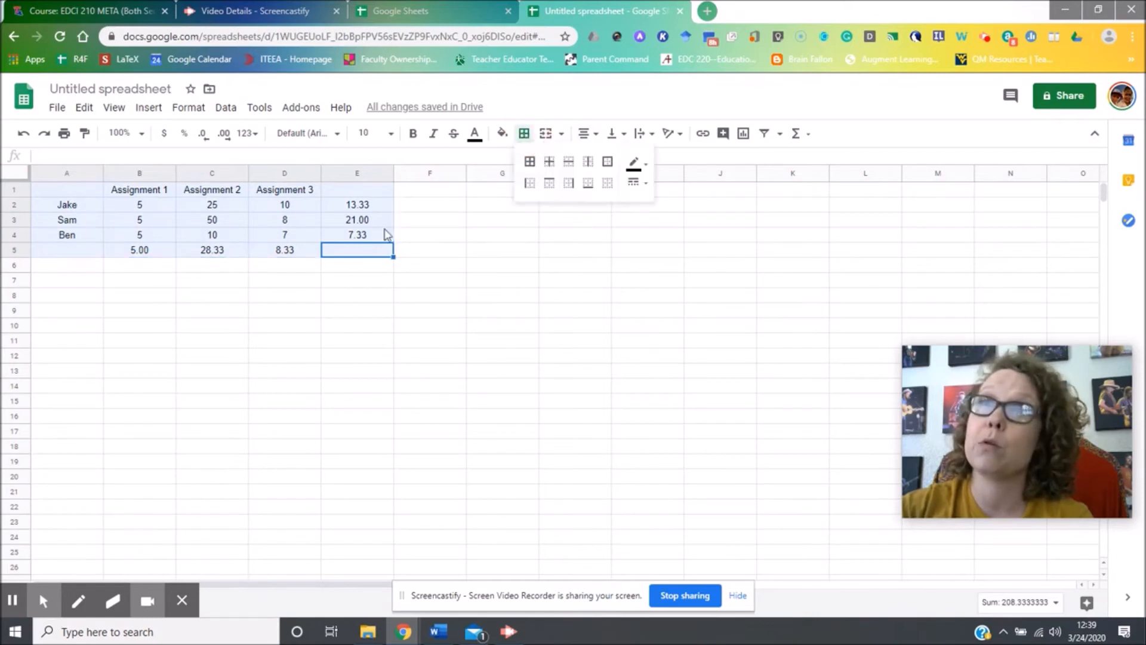
pyautogui.click(529, 161)
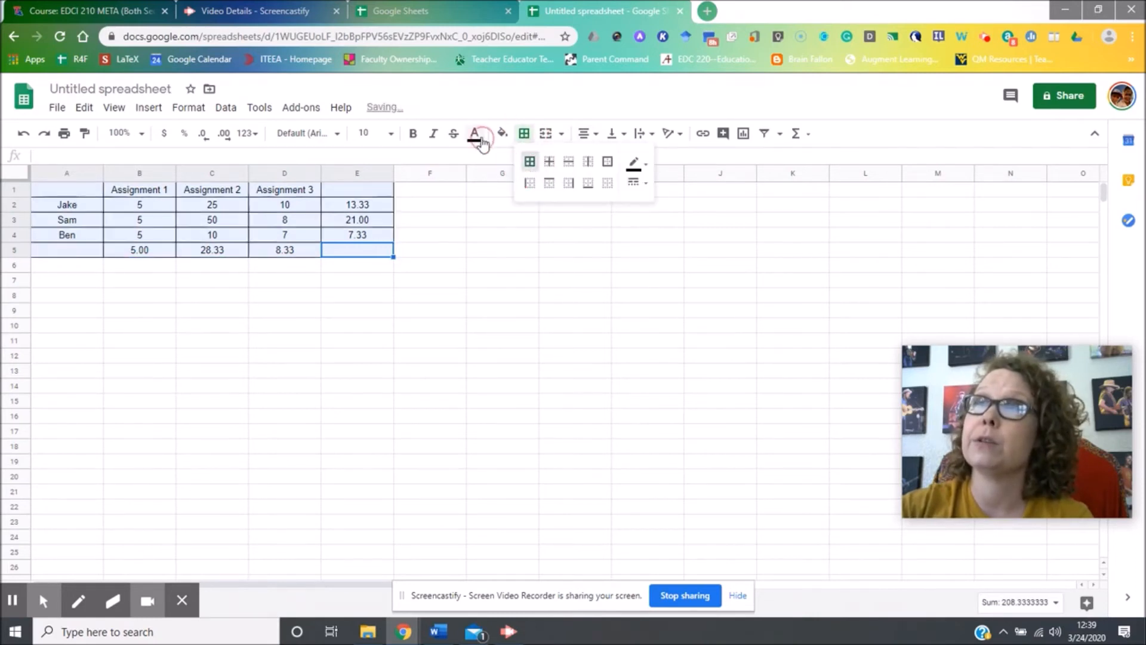
# Make the assignment headings in B1:D1 and the student names in A2:A4 bold.
pyautogui.moveTo(277, 197); pyautogui.dragTo(161, 202)
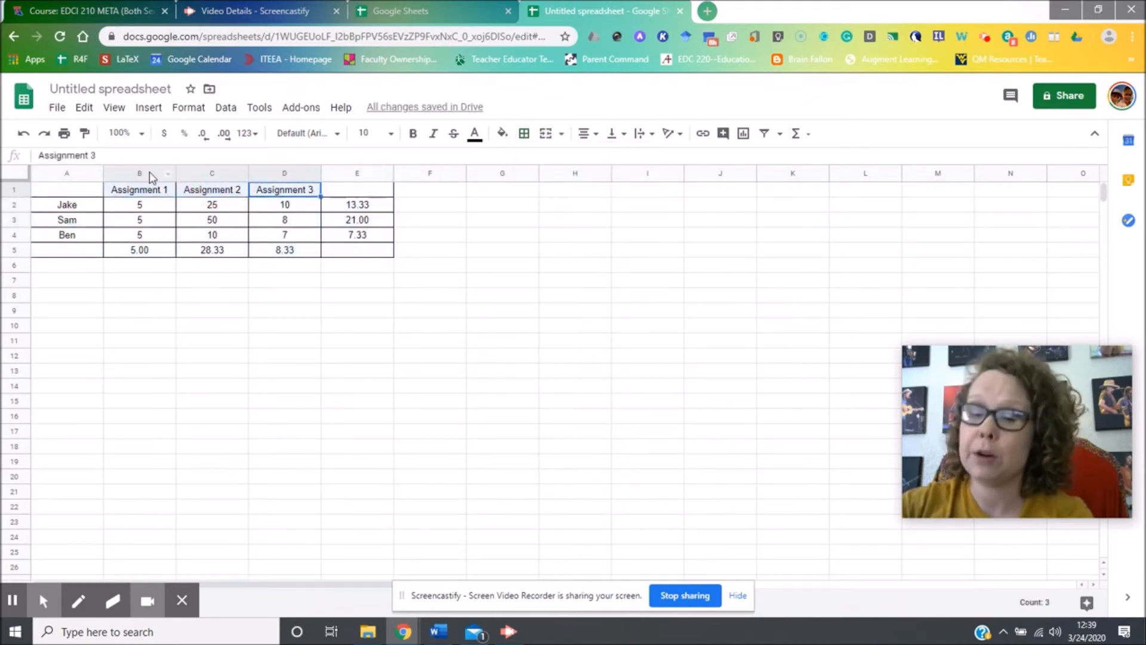
pyautogui.hotkey('ctrl', 'b')
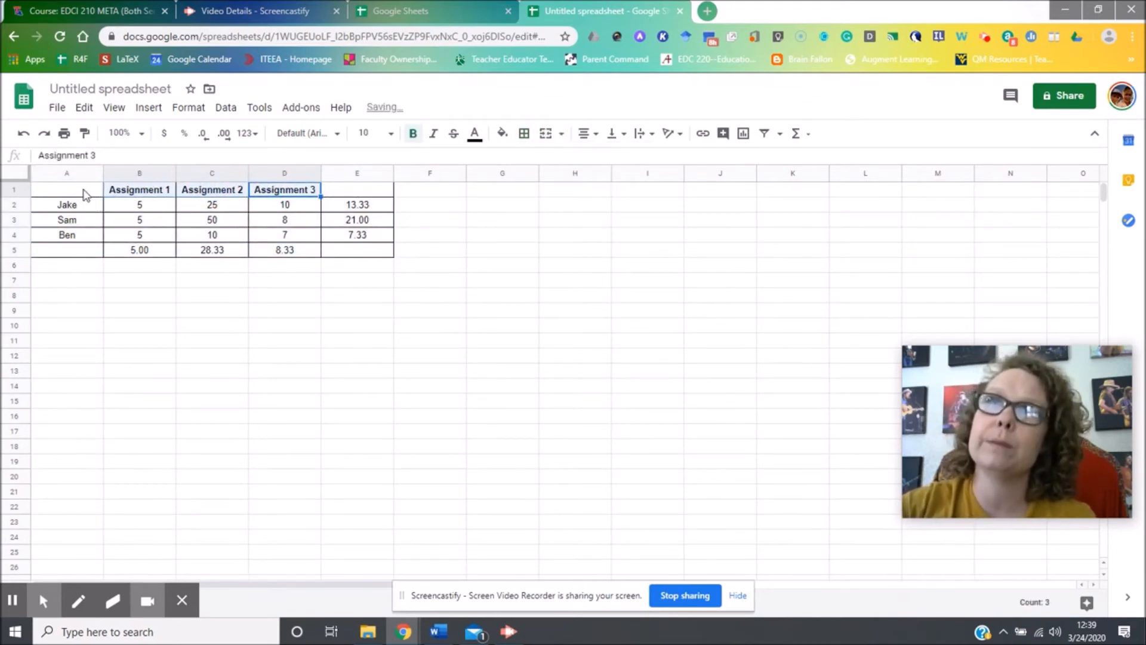
pyautogui.moveTo(92, 206); pyautogui.dragTo(93, 239)
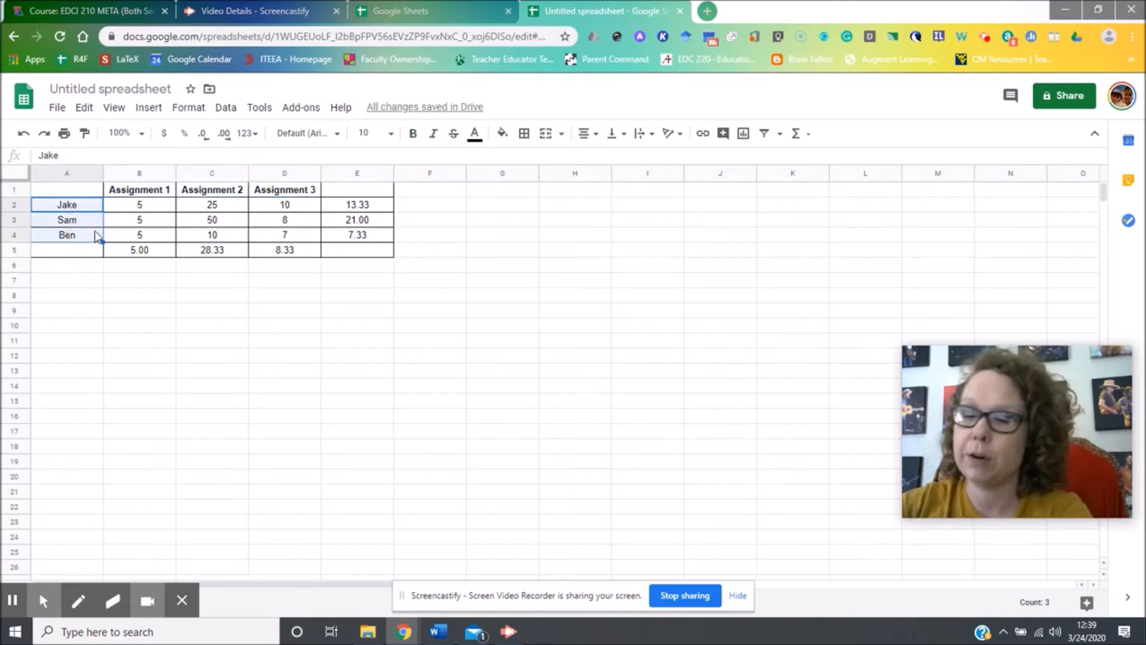
pyautogui.hotkey('ctrl', 'b')
pyautogui.click(400, 287)
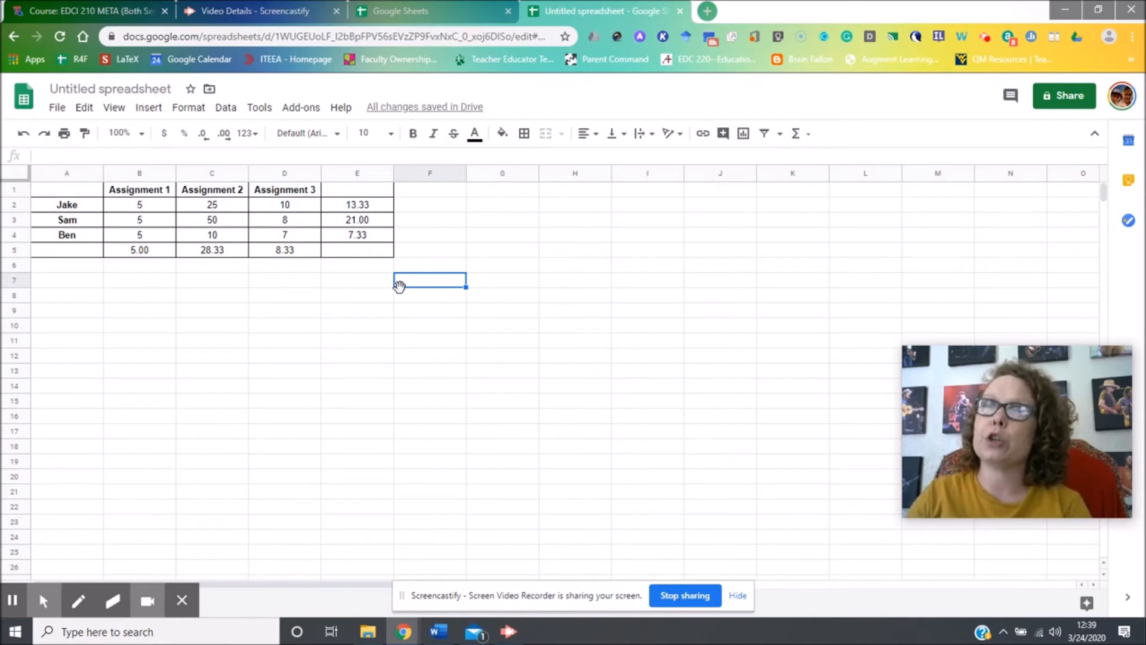
# Rename the spreadsheet as "FAKE for class".
pyautogui.click(45, 91)
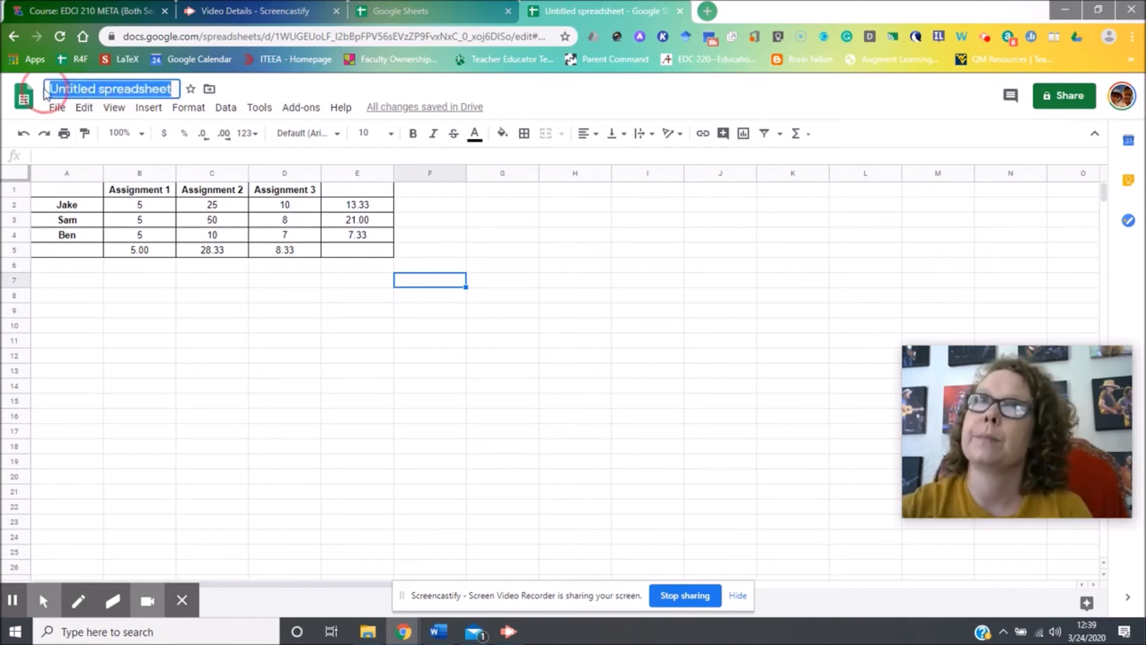
pyautogui.write('FK')
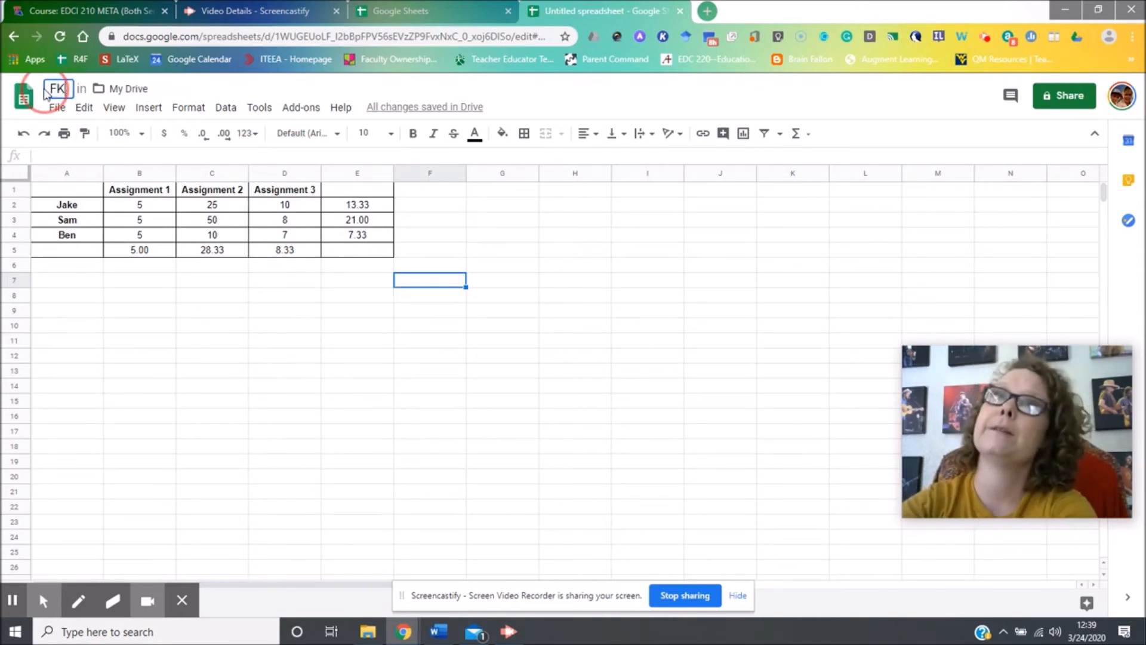
pyautogui.write('KE for class')
pyautogui.press('Return')
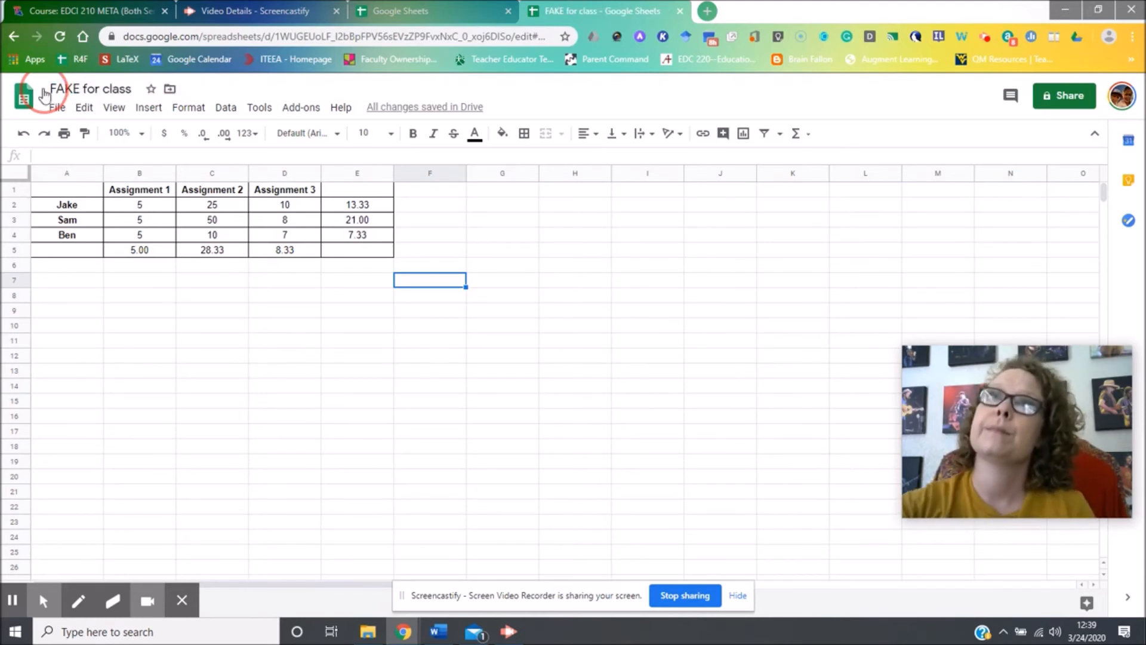
# Move the spreadsheet into the FAKE folder in My Drive, and select the Assignment 3 average in D5.
pyautogui.click(170, 90)
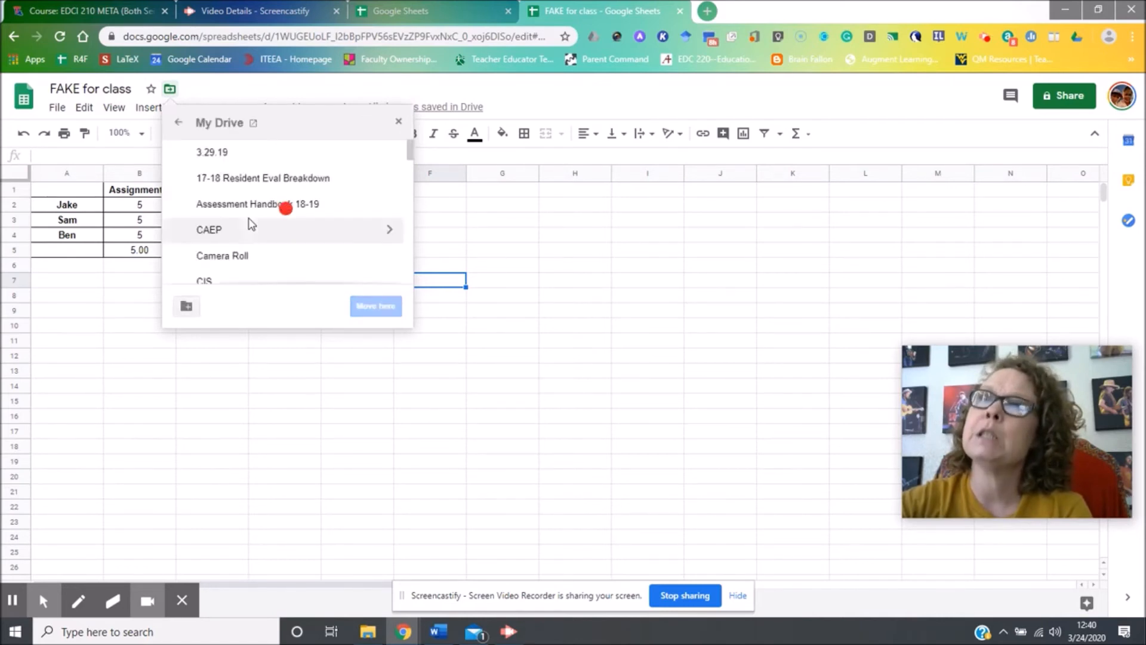
pyautogui.scroll(-6, 251, 224)
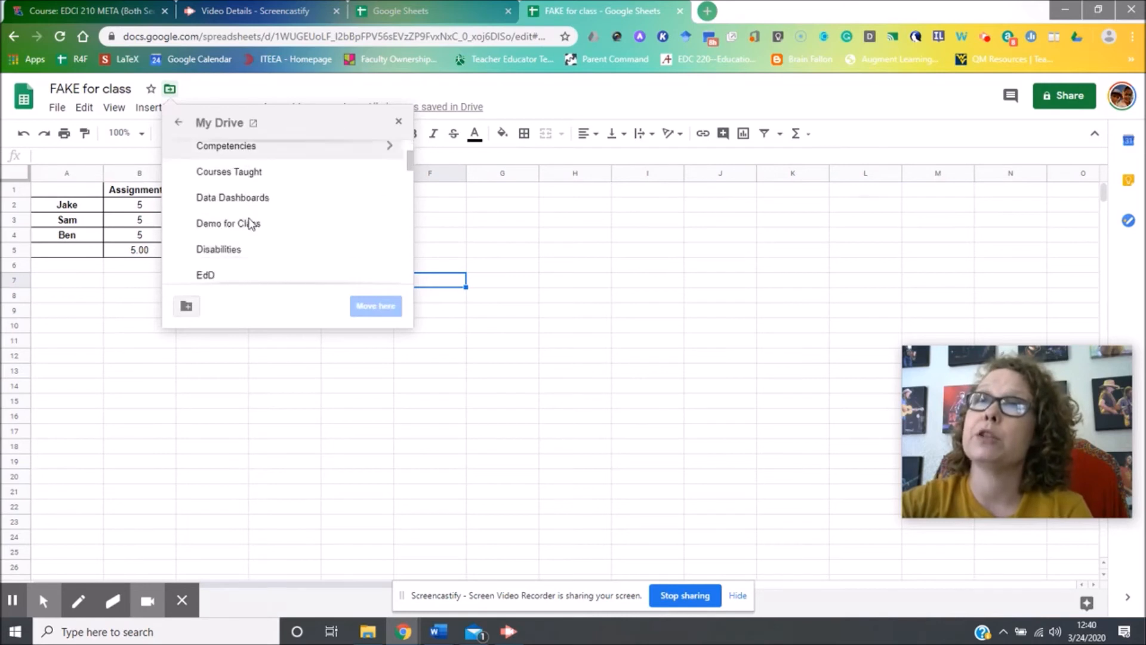
pyautogui.scroll(-3, 251, 224)
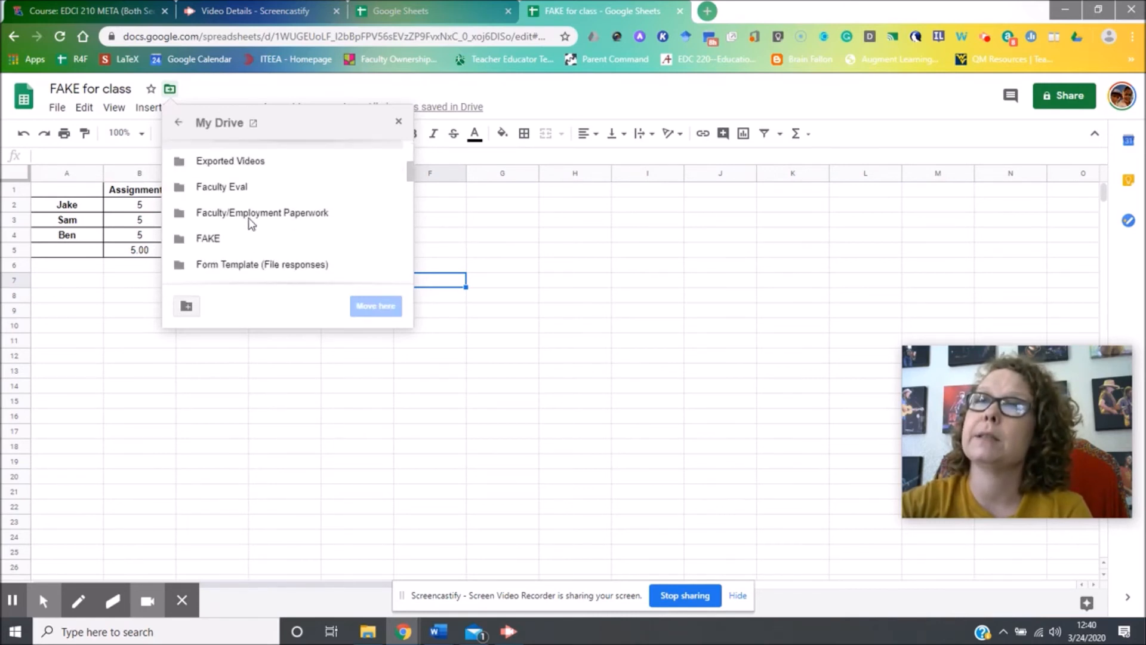
pyautogui.click(257, 239)
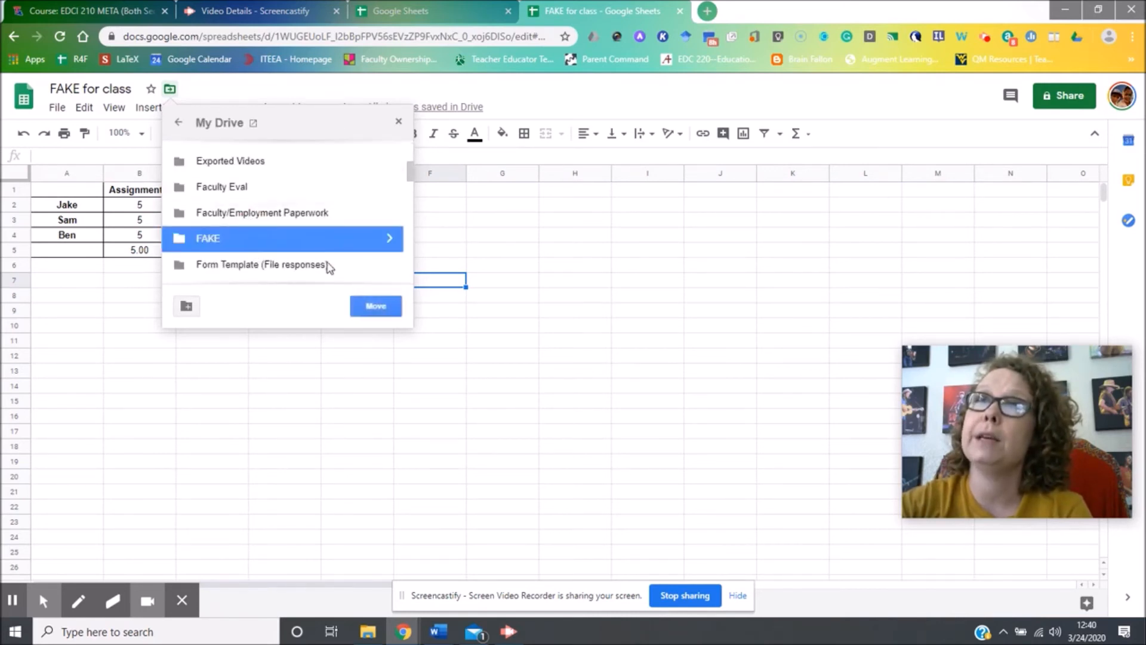
pyautogui.click(375, 305)
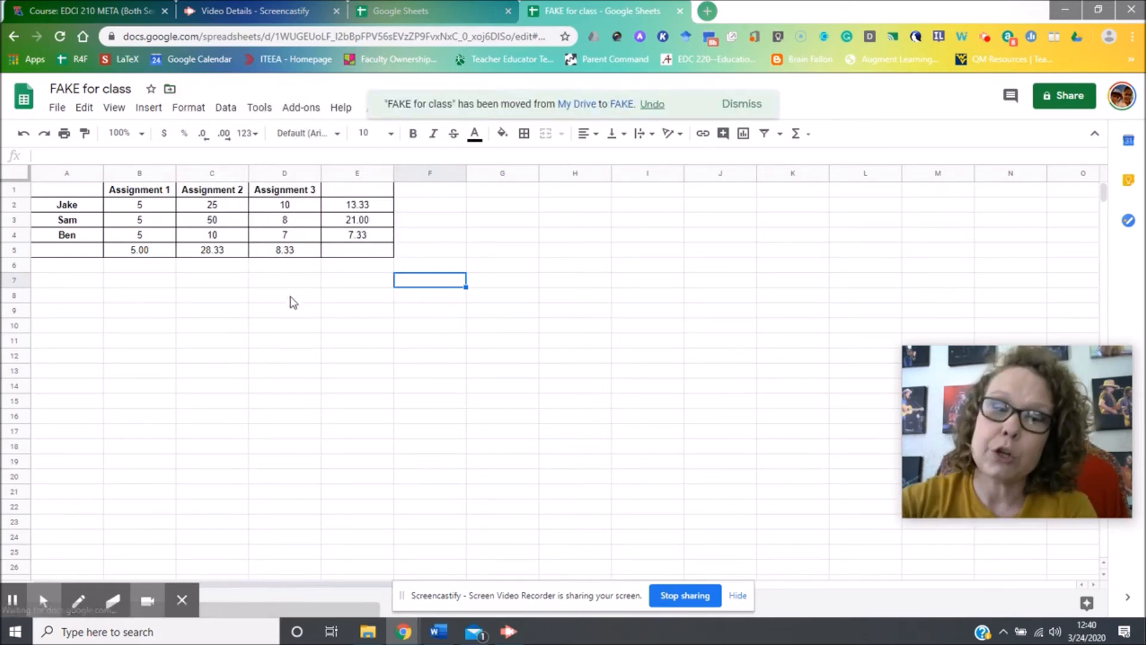
pyautogui.click(293, 254)
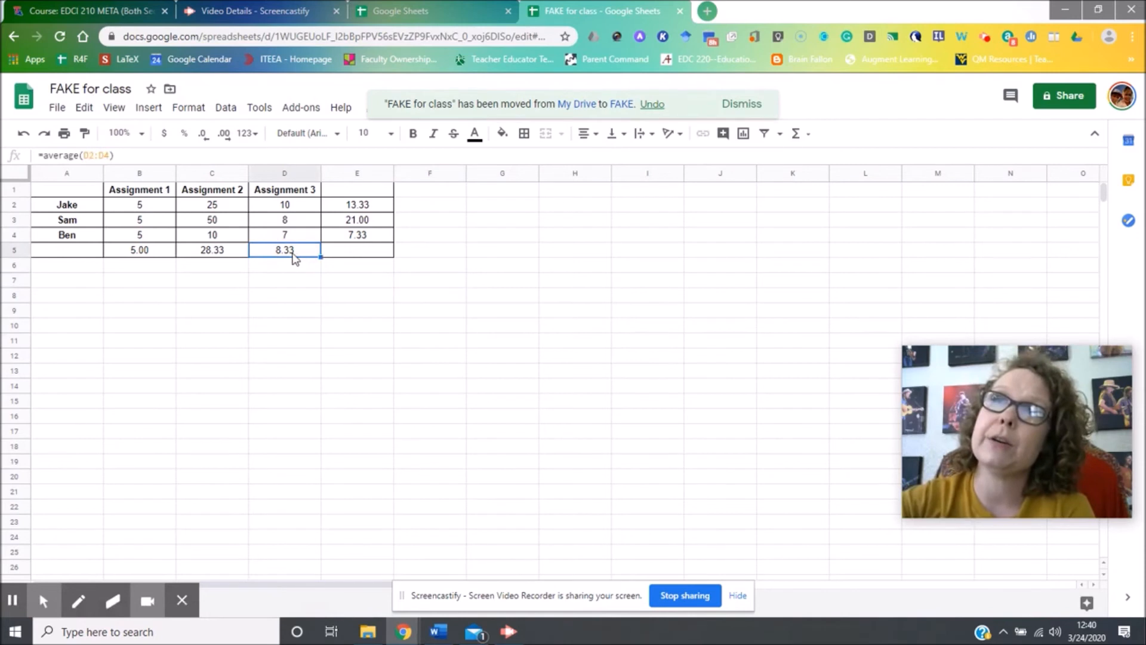
# Examine the Assignment 3 average formula in D5, the scores in D2:D4, and the list of built-in functions and function categories.
pyautogui.click(63, 156)
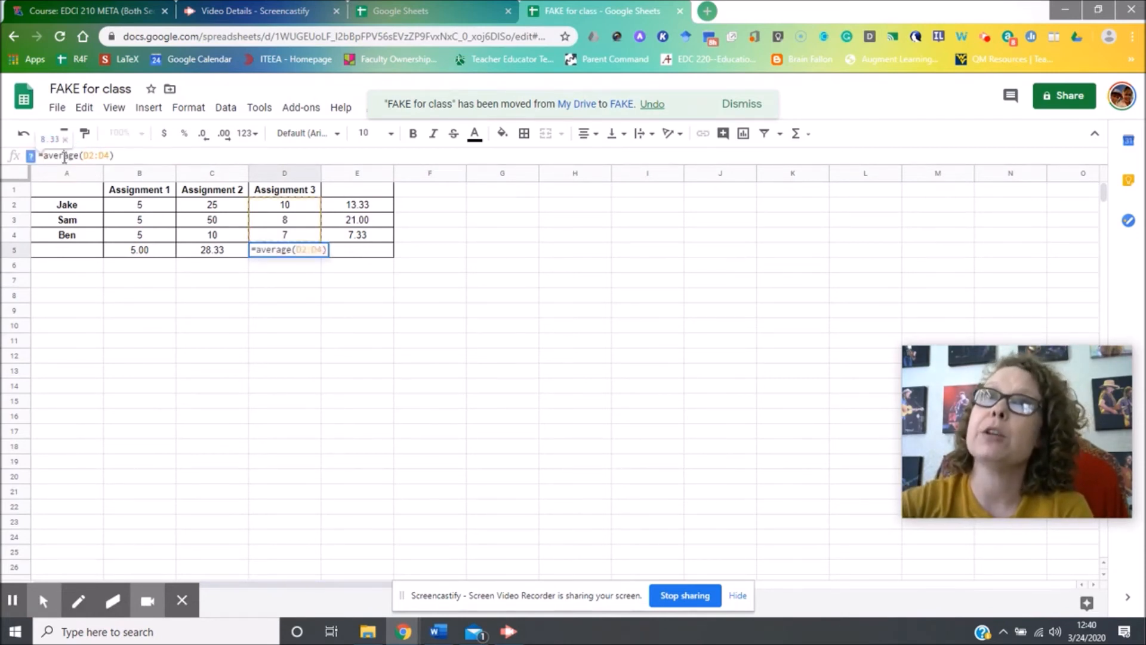
pyautogui.click(398, 371)
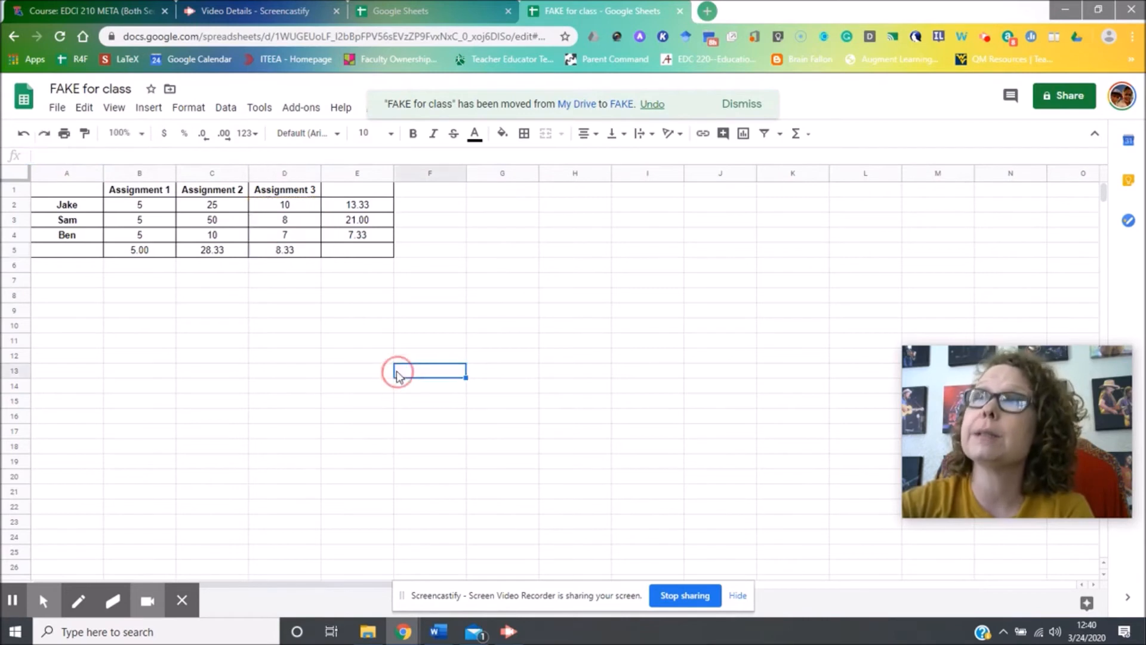
pyautogui.click(298, 266)
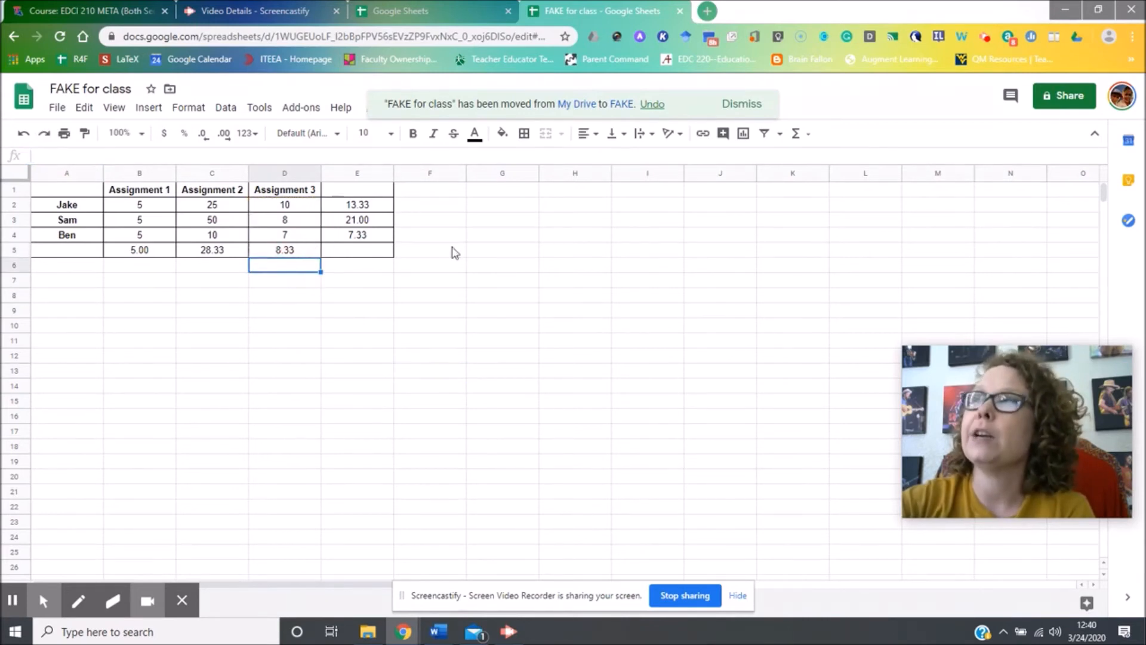
pyautogui.click(811, 142)
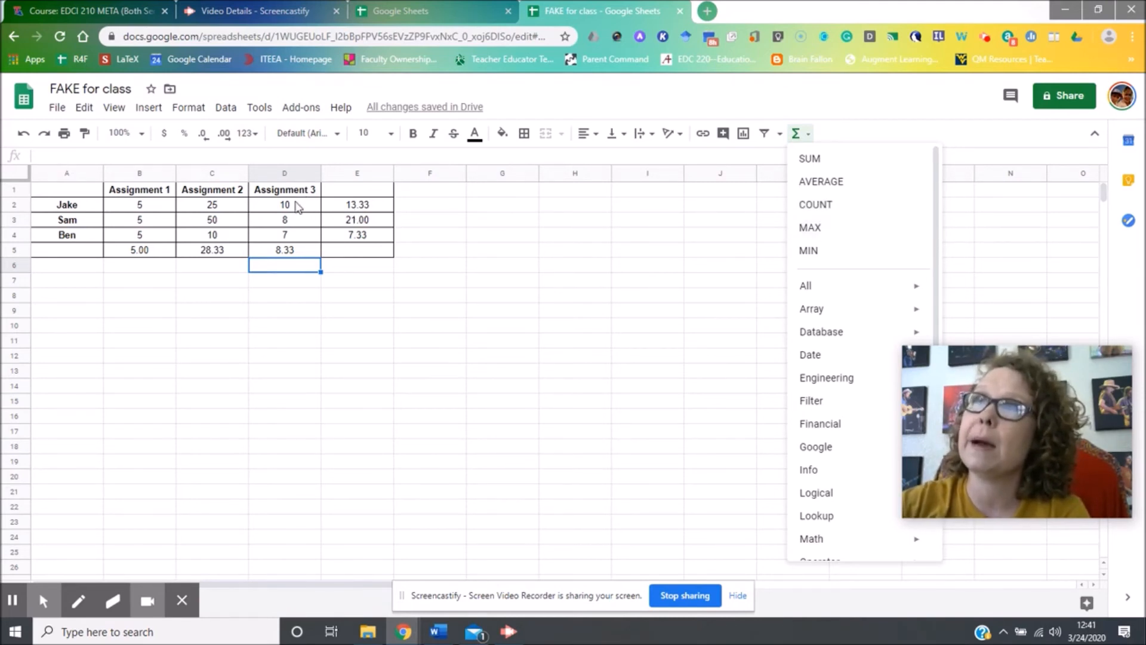
pyautogui.moveTo(296, 205); pyautogui.dragTo(293, 236)
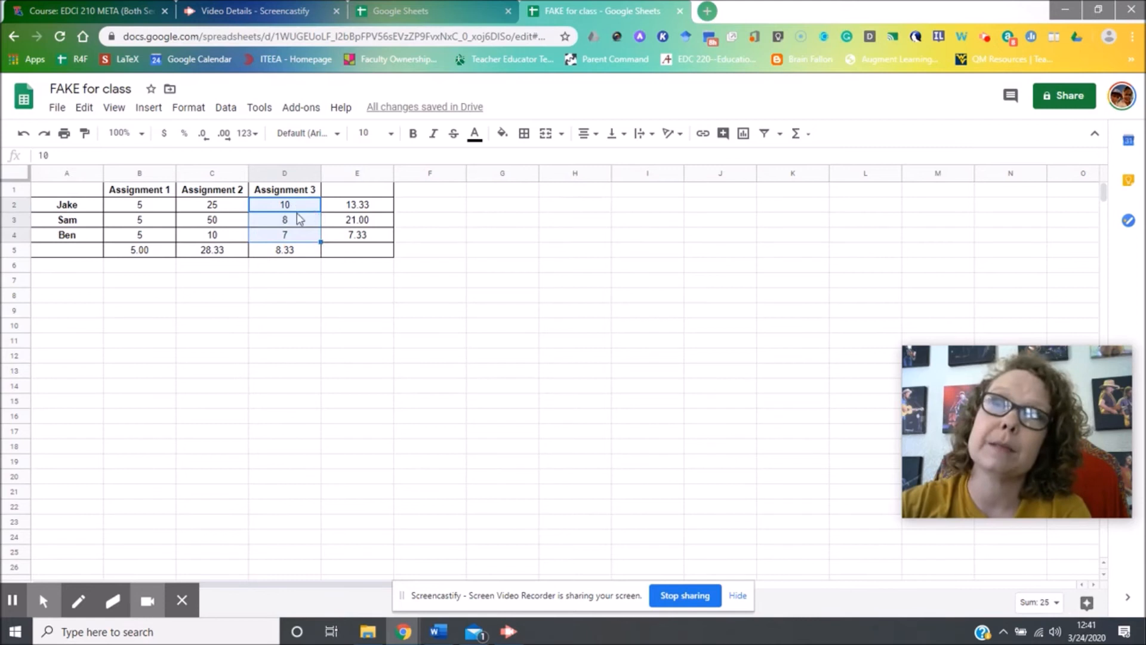
pyautogui.click(301, 236)
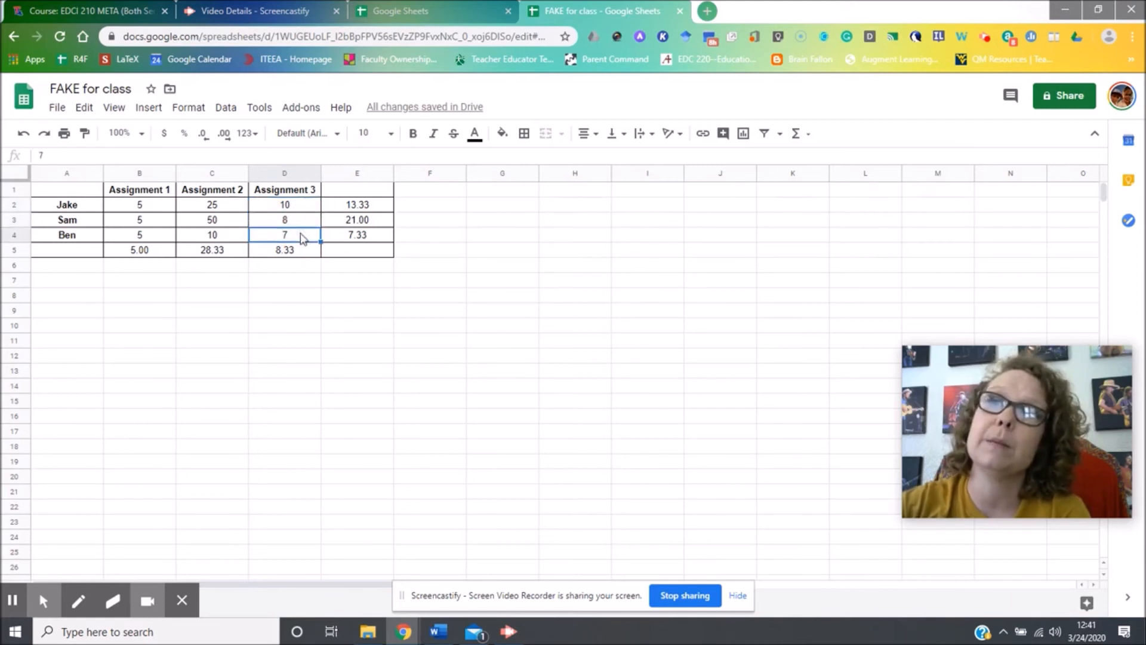
pyautogui.click(796, 136)
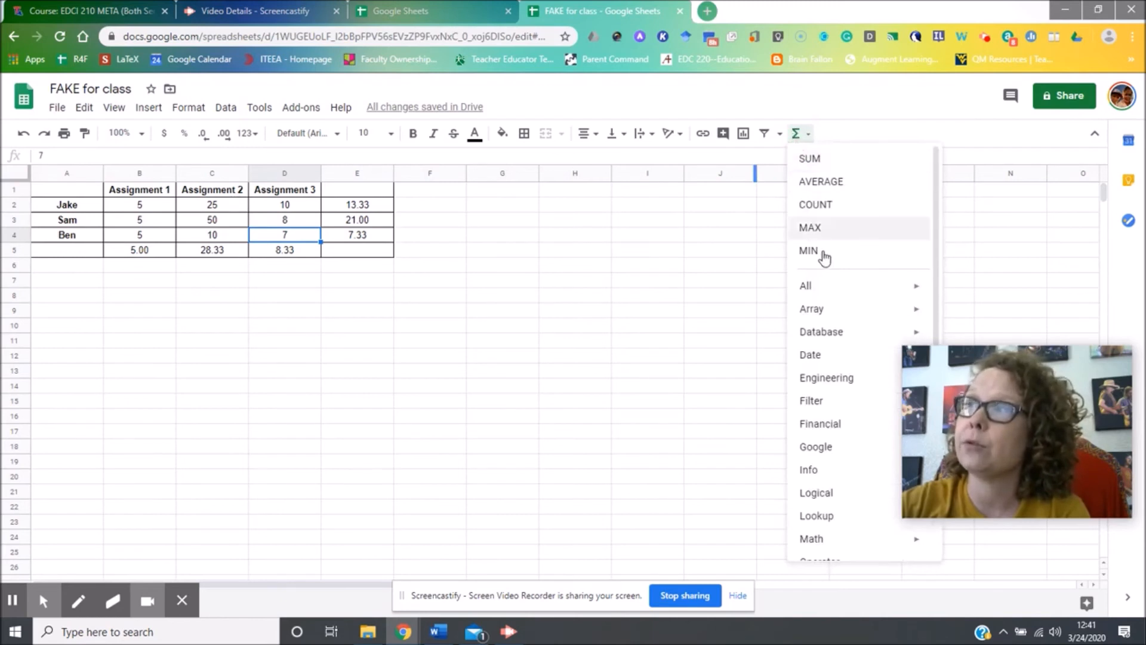
pyautogui.scroll(-3, 844, 343)
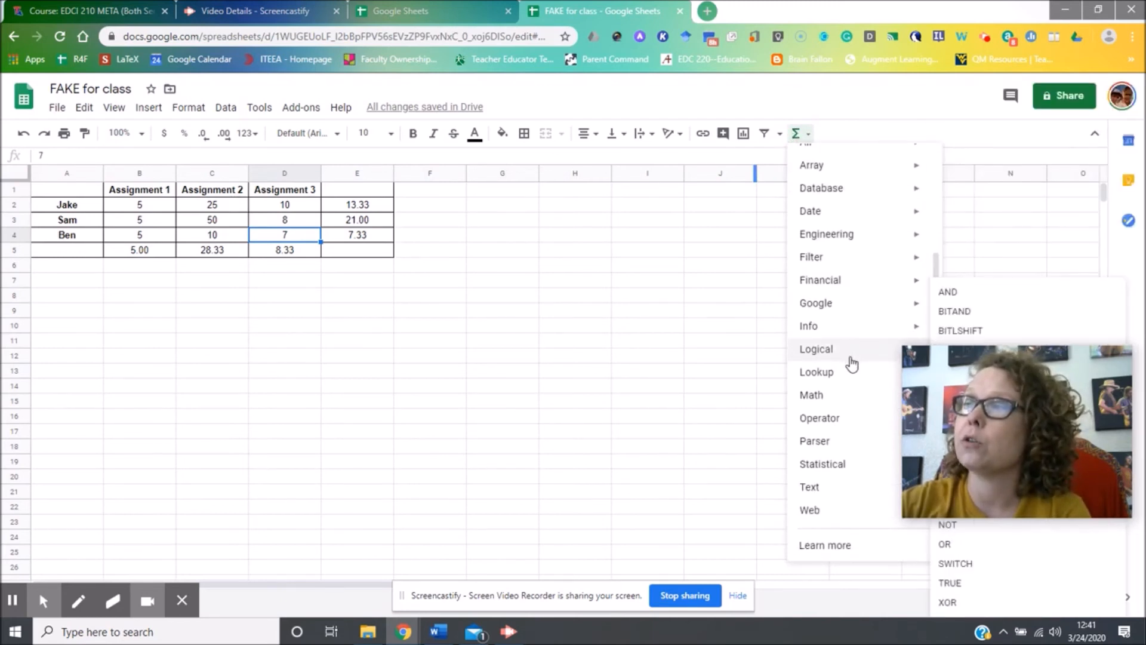
pyautogui.click(552, 190)
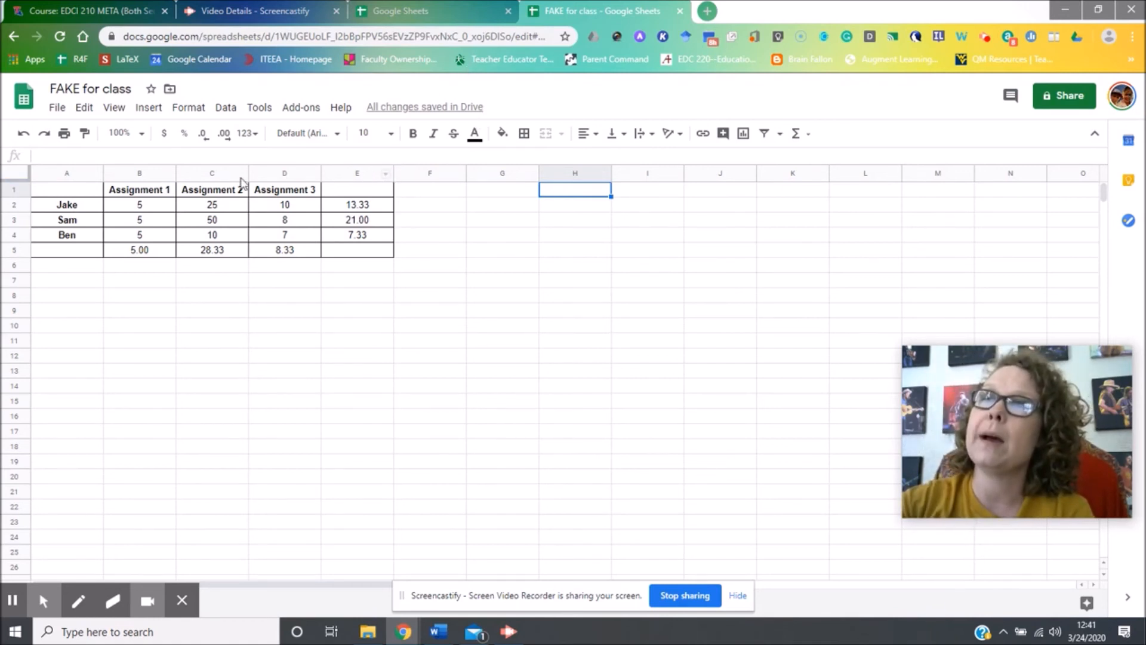
# Freeze row 1 so the assignment headings stay in view.
pyautogui.click(13, 190)
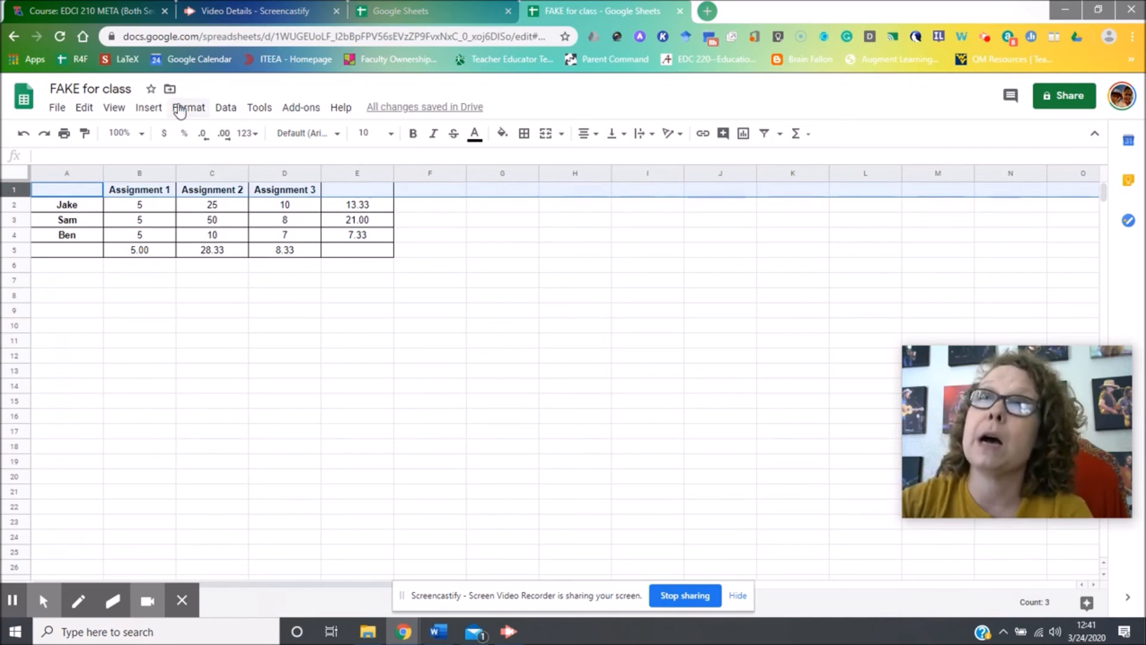
pyautogui.click(114, 108)
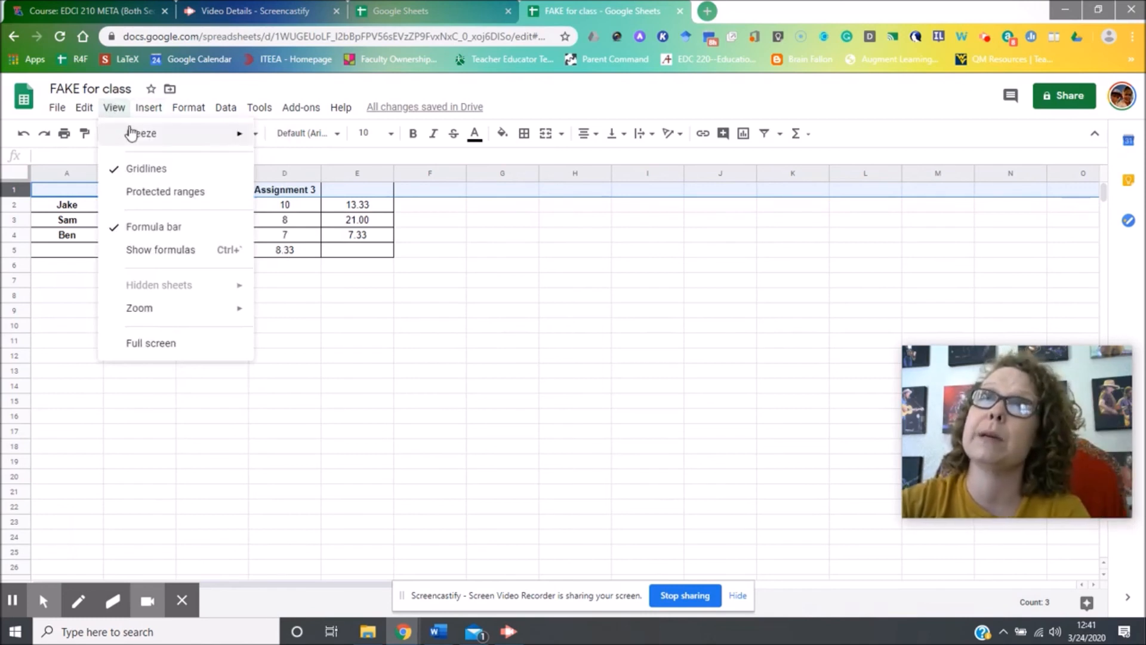
pyautogui.moveTo(132, 133)
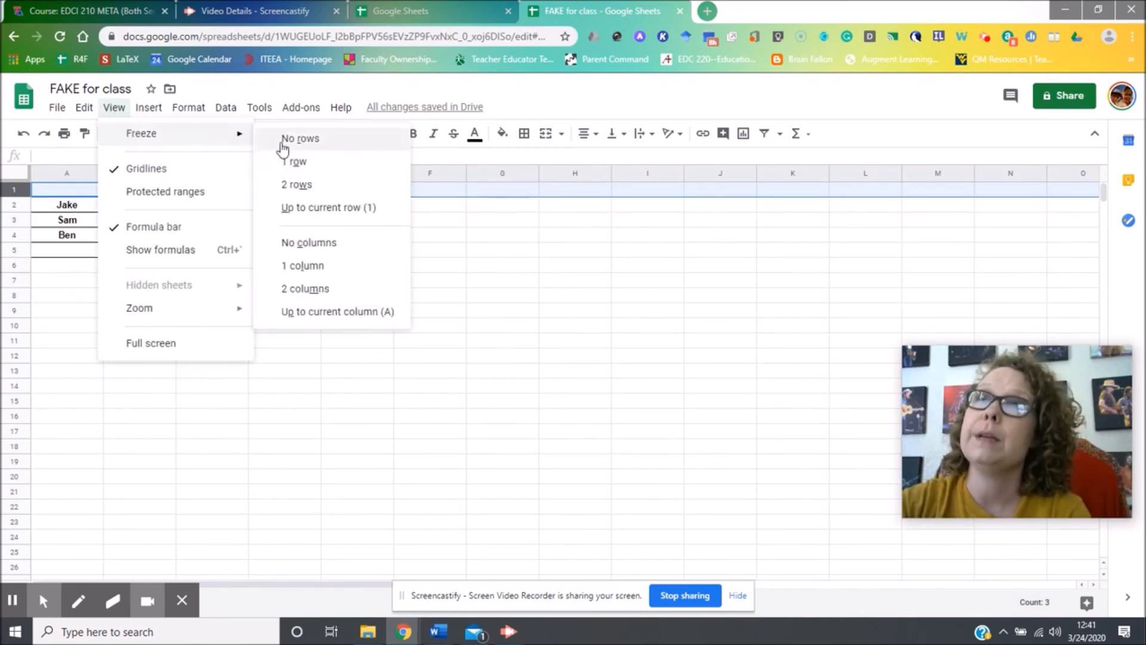
pyautogui.click(289, 165)
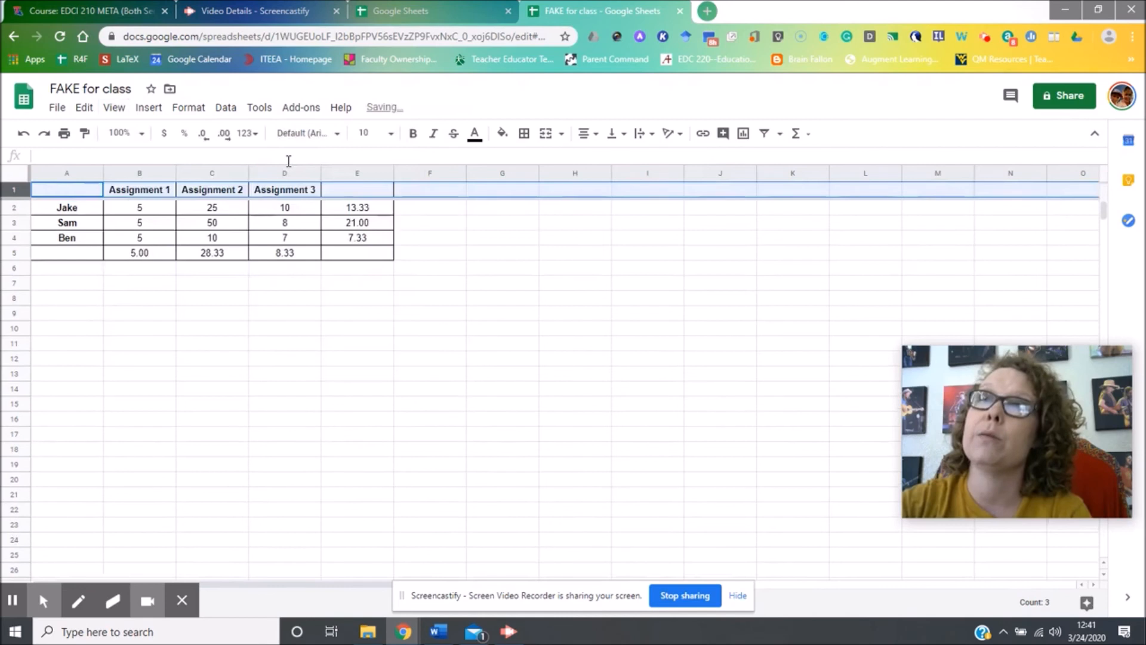
pyautogui.click(243, 272)
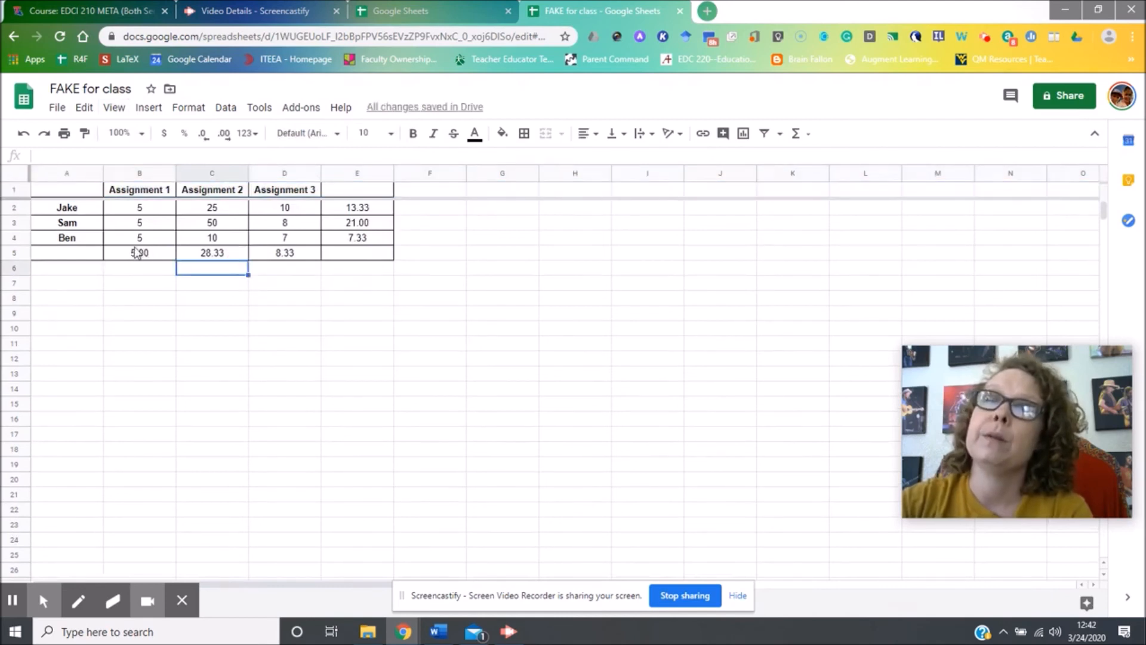
# Examine how column B, row 2 and cell B2 relate, and inspect the Assignment 1 average formula in B5.
pyautogui.click(136, 173)
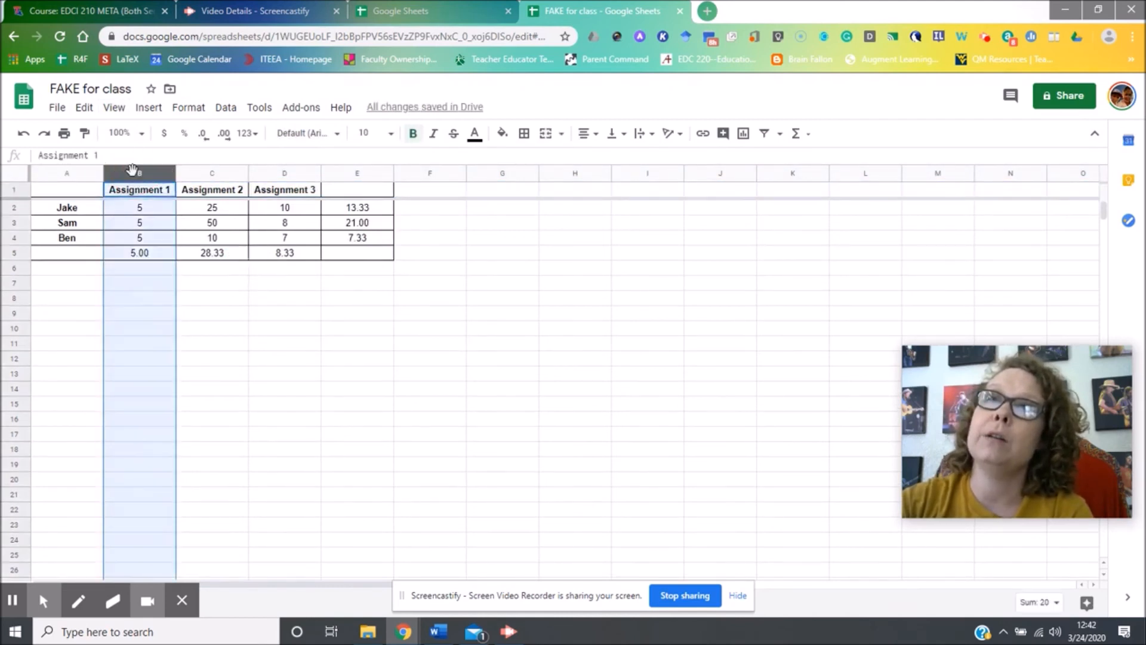
pyautogui.click(16, 207)
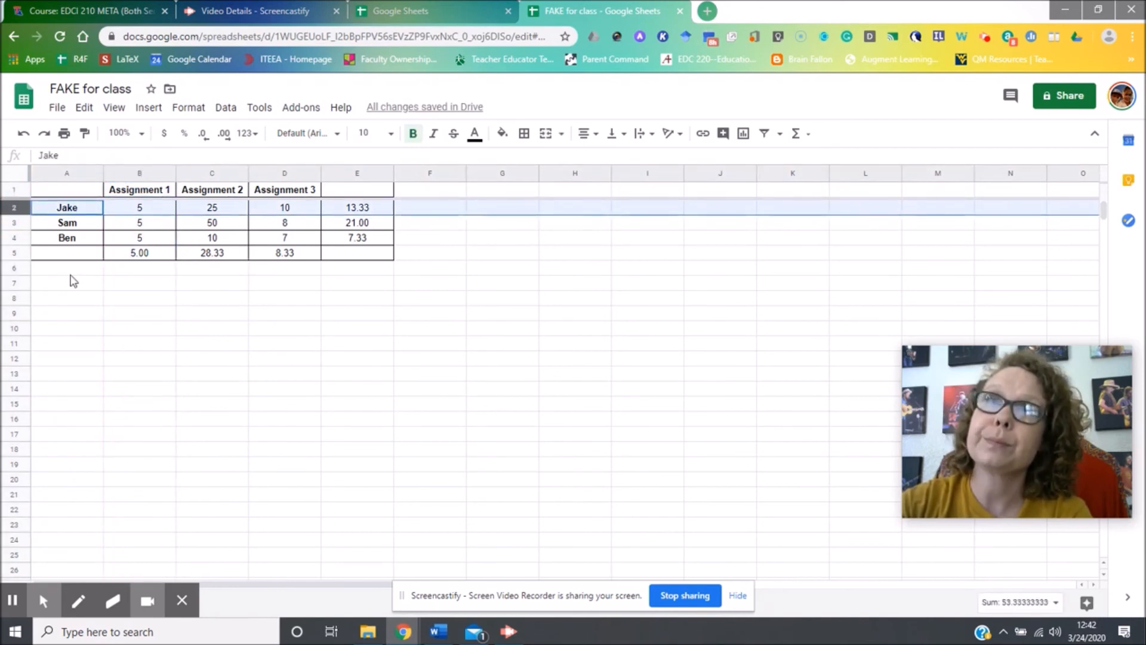
pyautogui.click(138, 206)
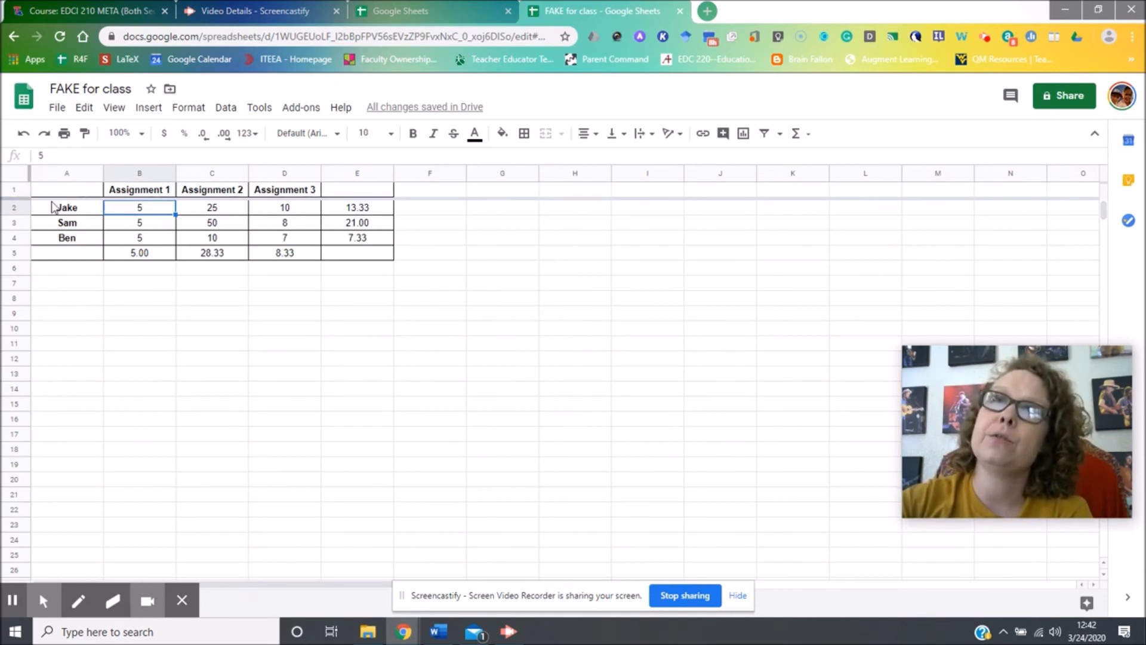
pyautogui.doubleClick(148, 207)
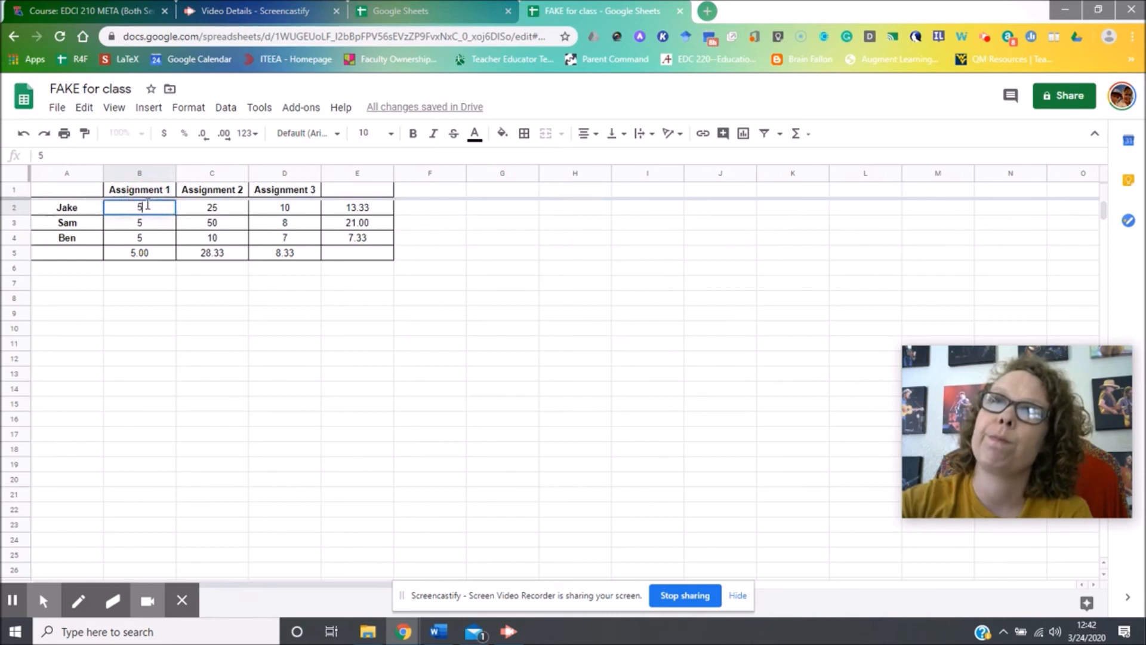
pyautogui.click(139, 252)
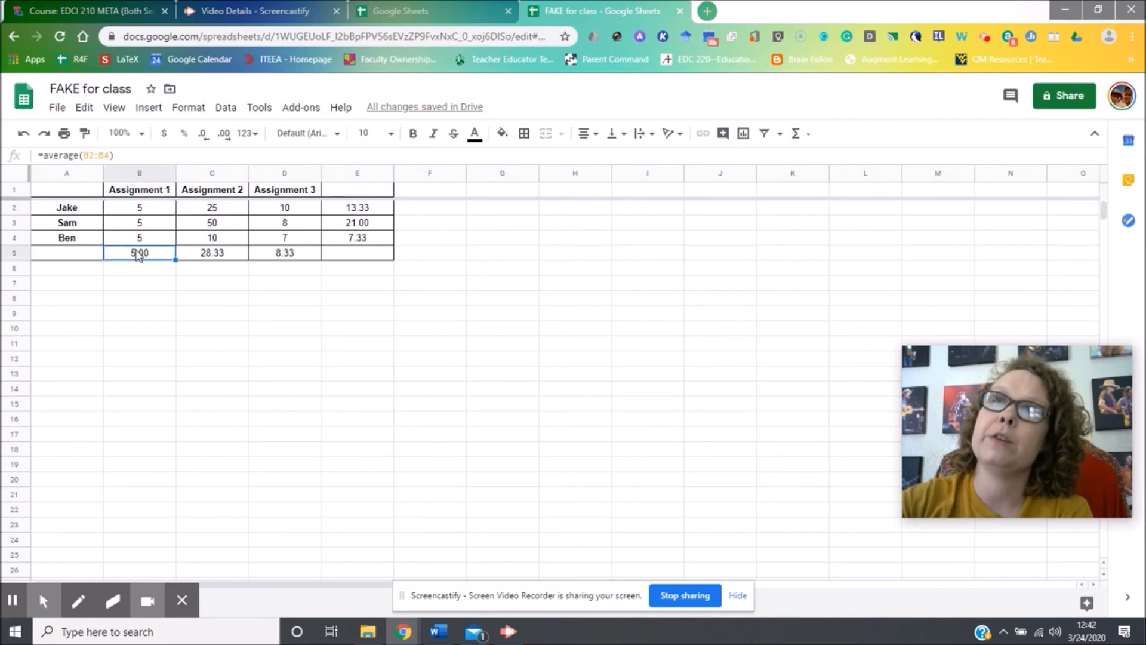
pyautogui.doubleClick(137, 258)
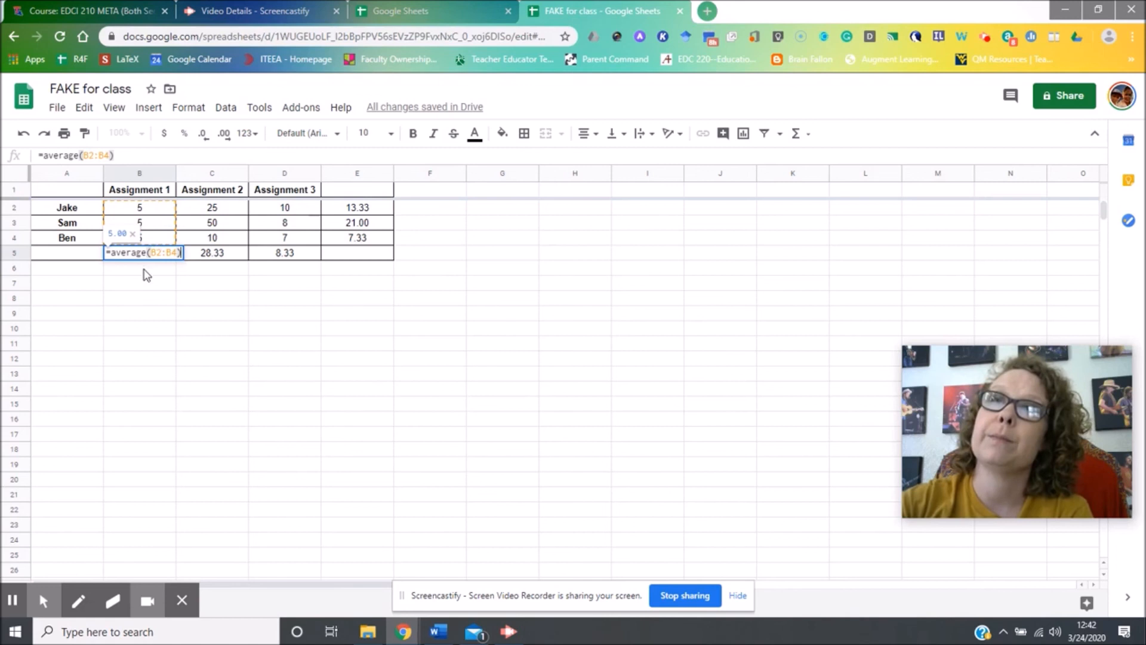
pyautogui.press('Return')
pyautogui.click(121, 173)
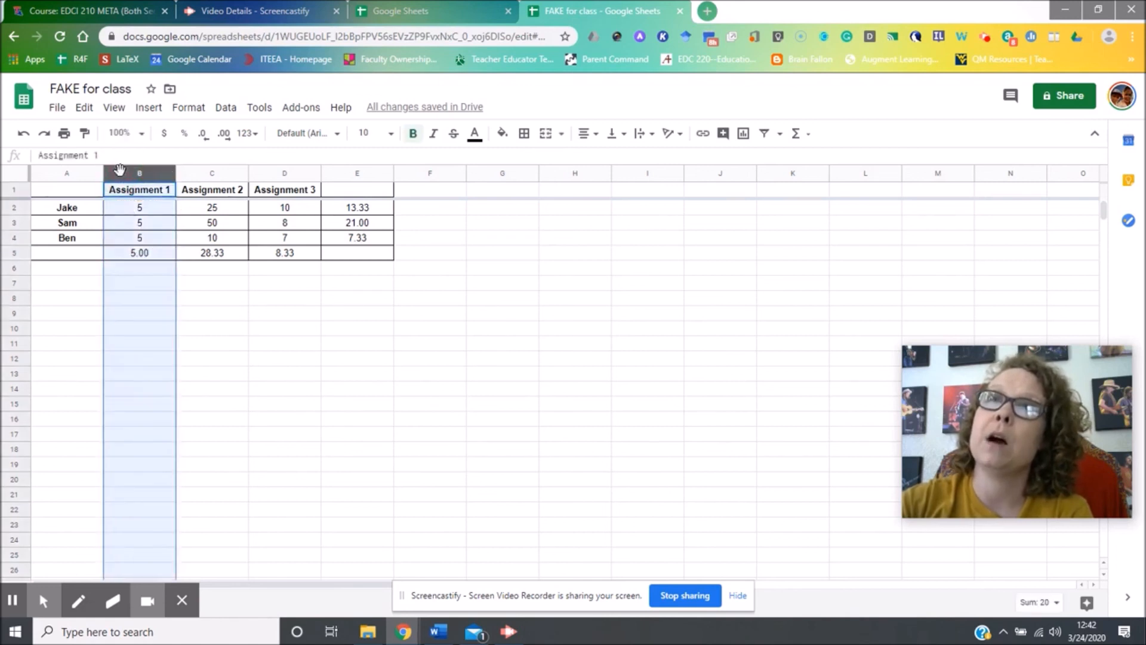
pyautogui.click(10, 207)
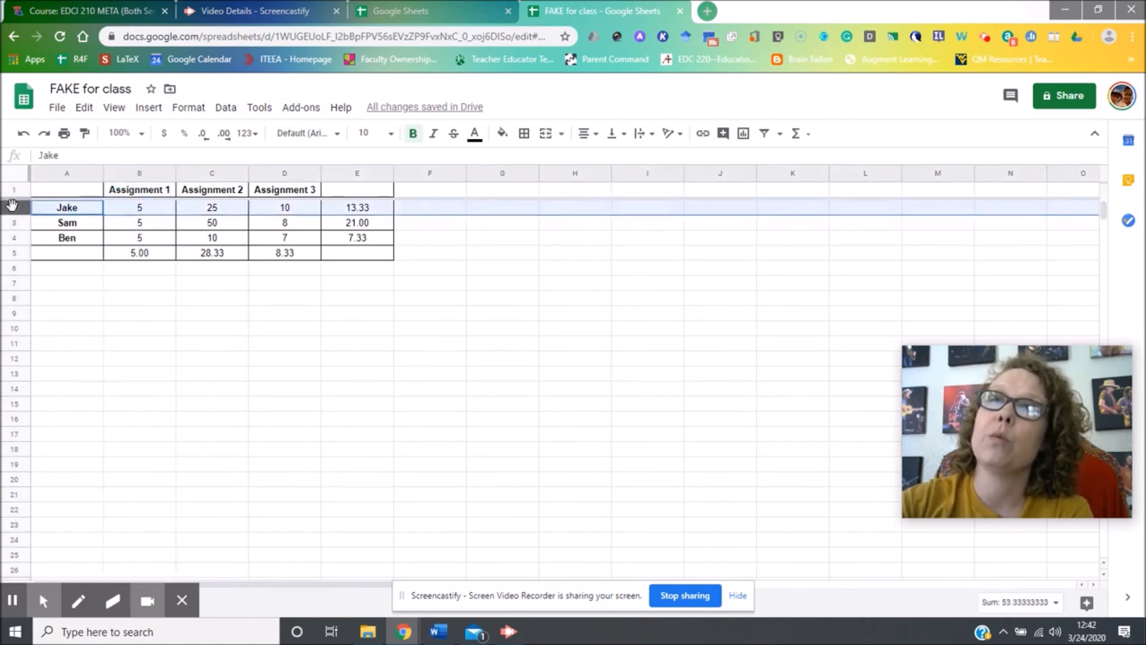
pyautogui.click(145, 212)
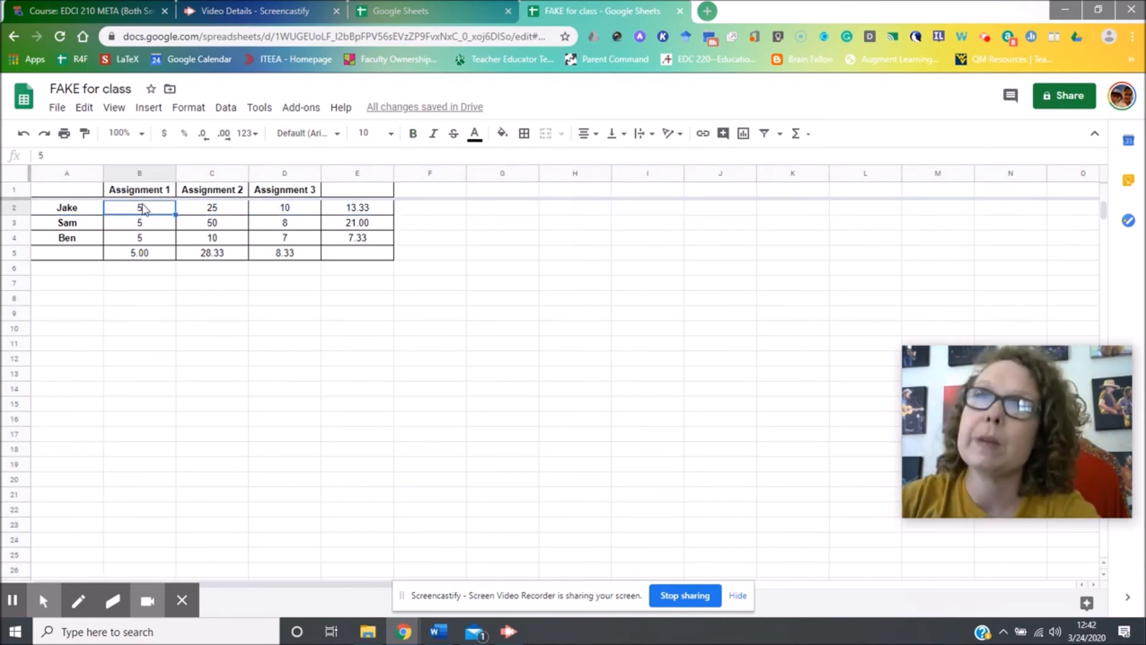
# Try sorting the sheet A → Z by the Assignment 1 column and by the Assignment 2 column, and undo the Assignment 2 sort.
pyautogui.click(168, 174)
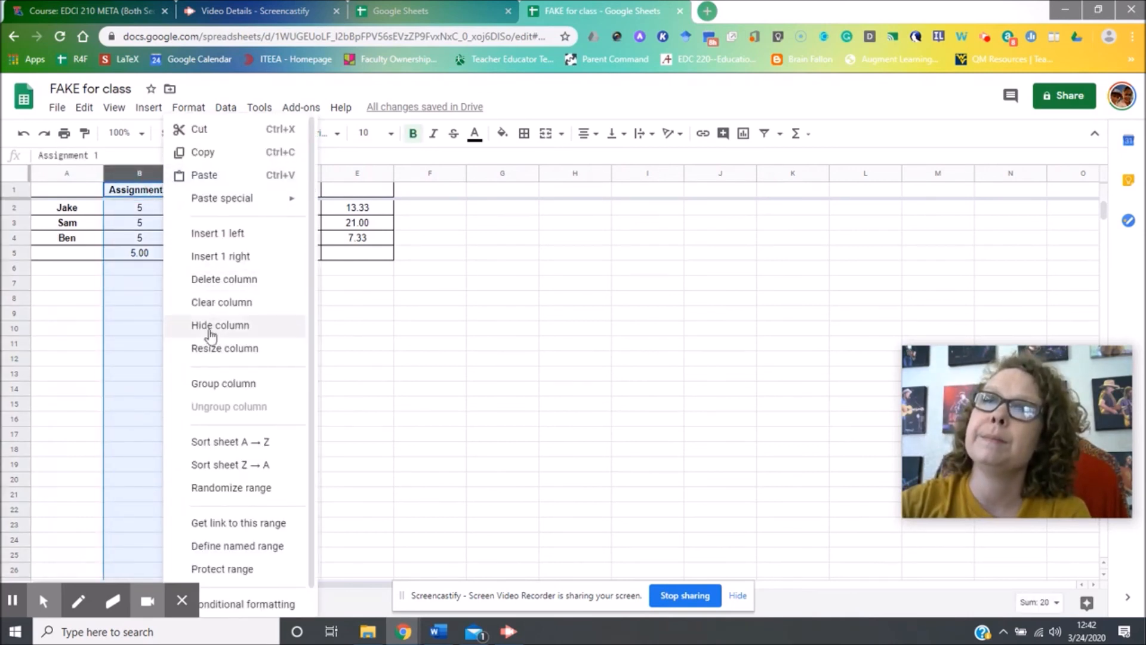
pyautogui.click(225, 444)
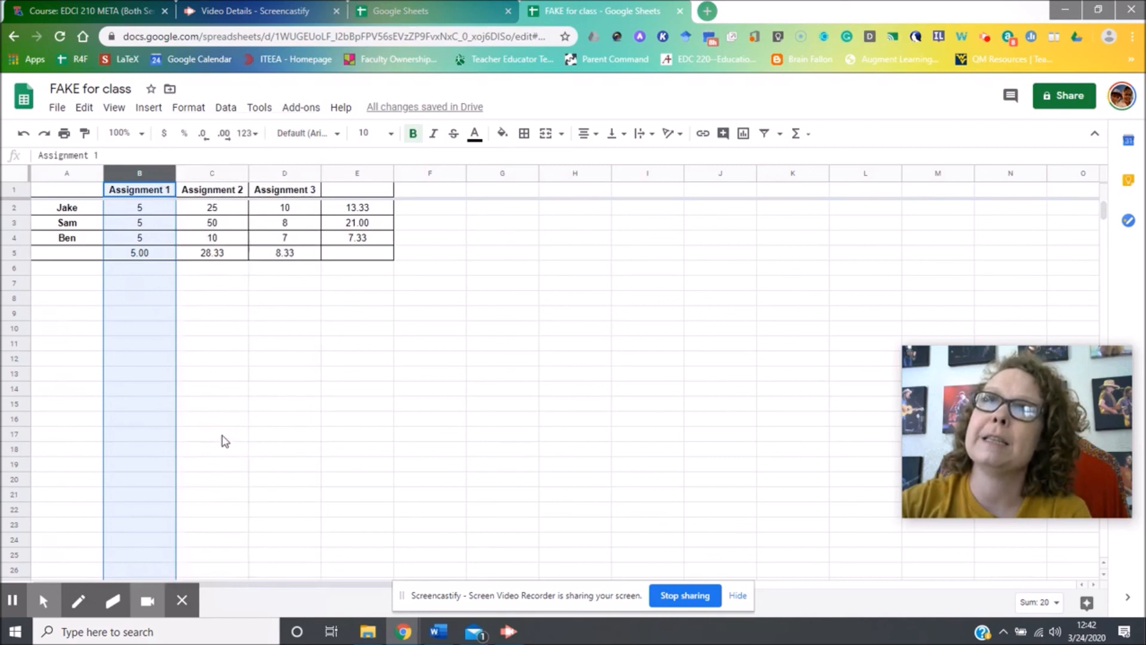
pyautogui.click(239, 174)
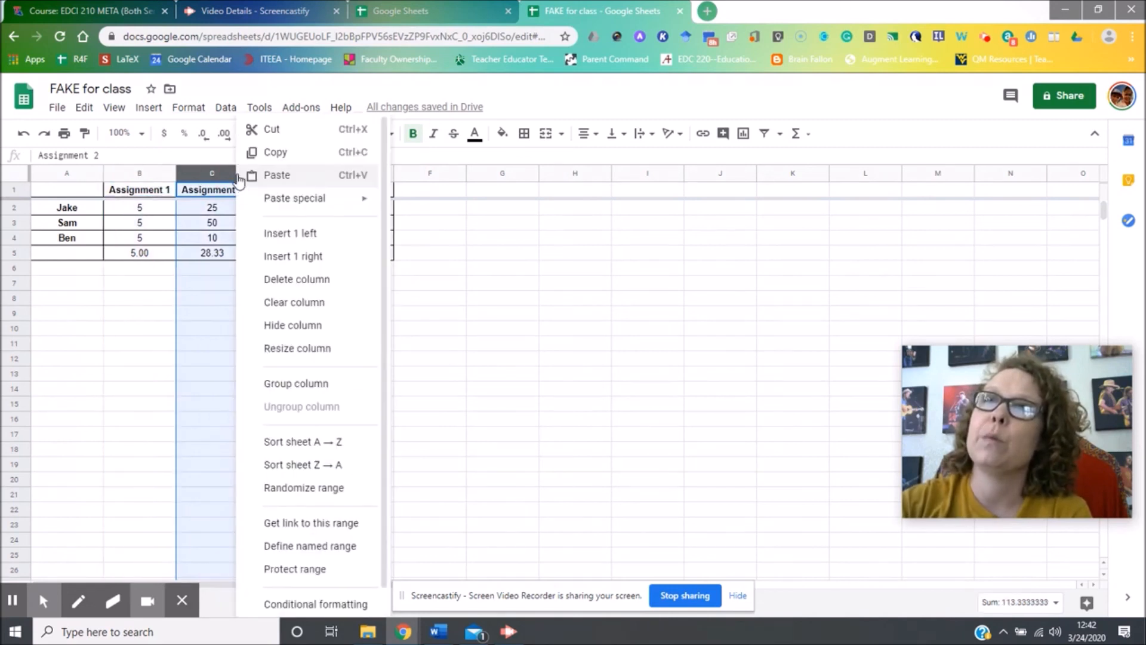
pyautogui.click(289, 442)
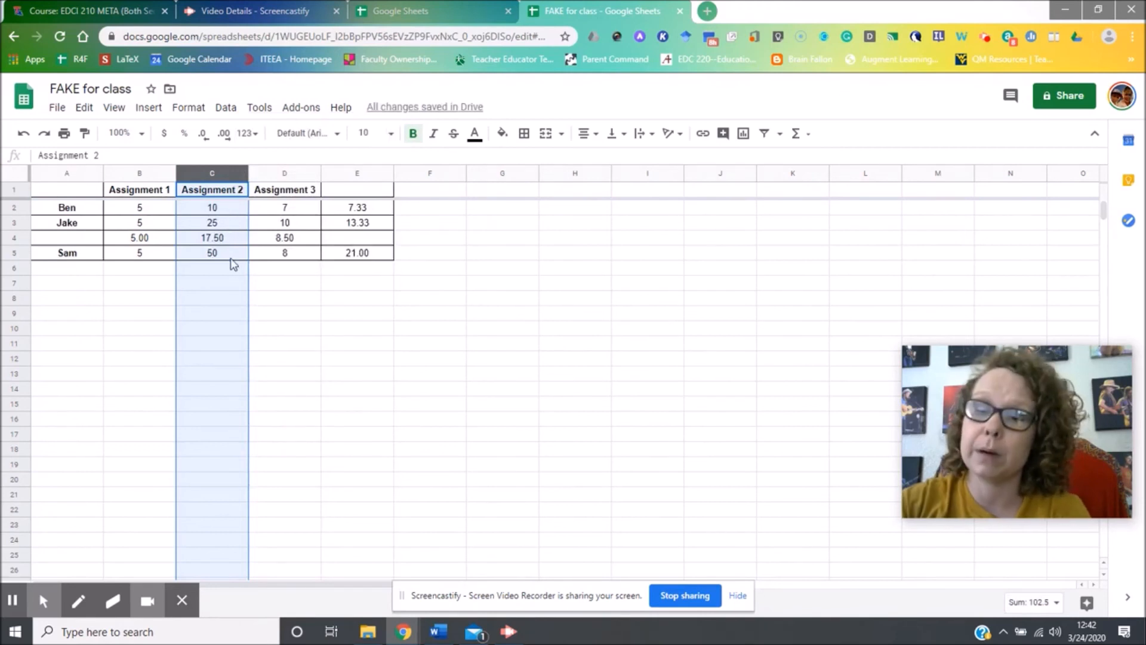
pyautogui.hotkey('ctrl', 'z')
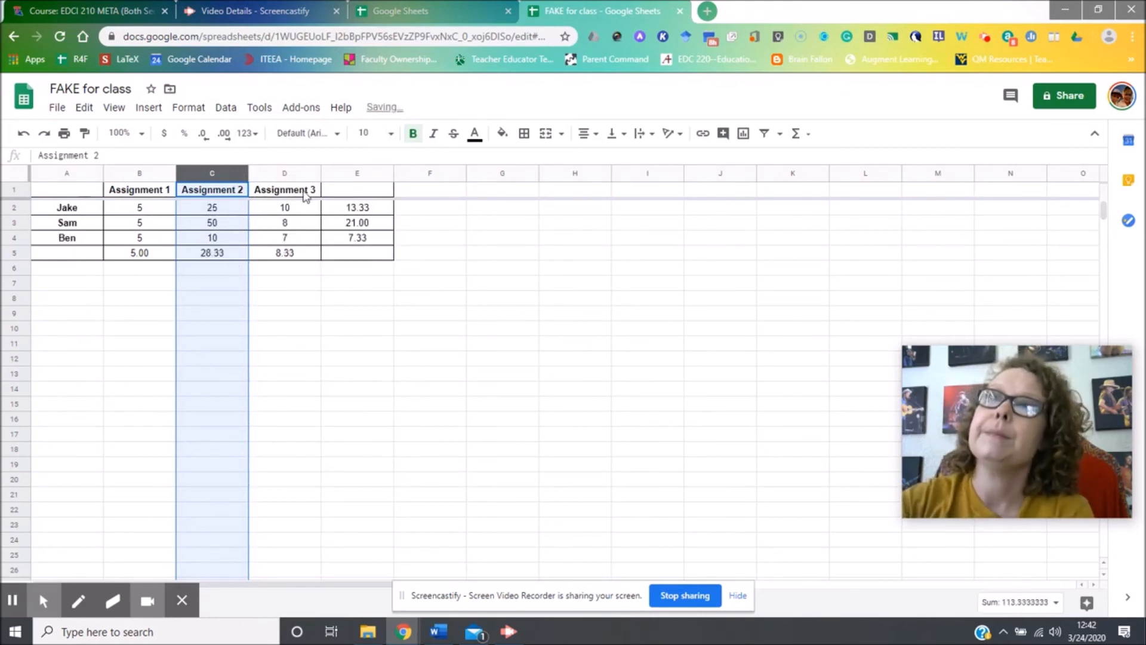
pyautogui.rightClick(238, 174)
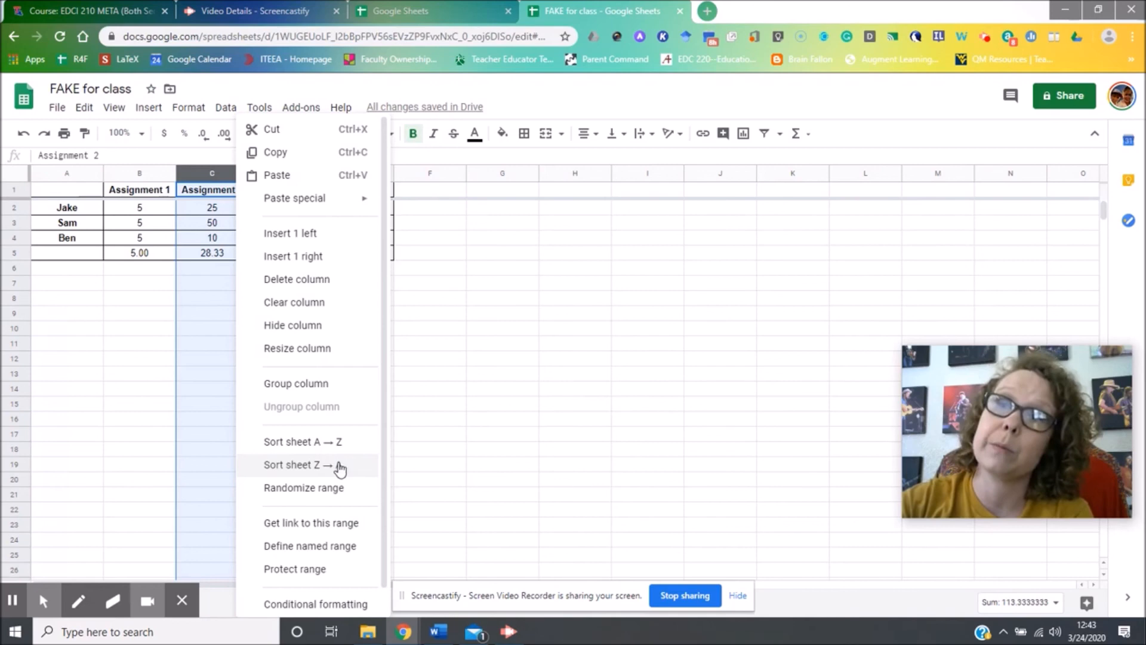
pyautogui.click(189, 347)
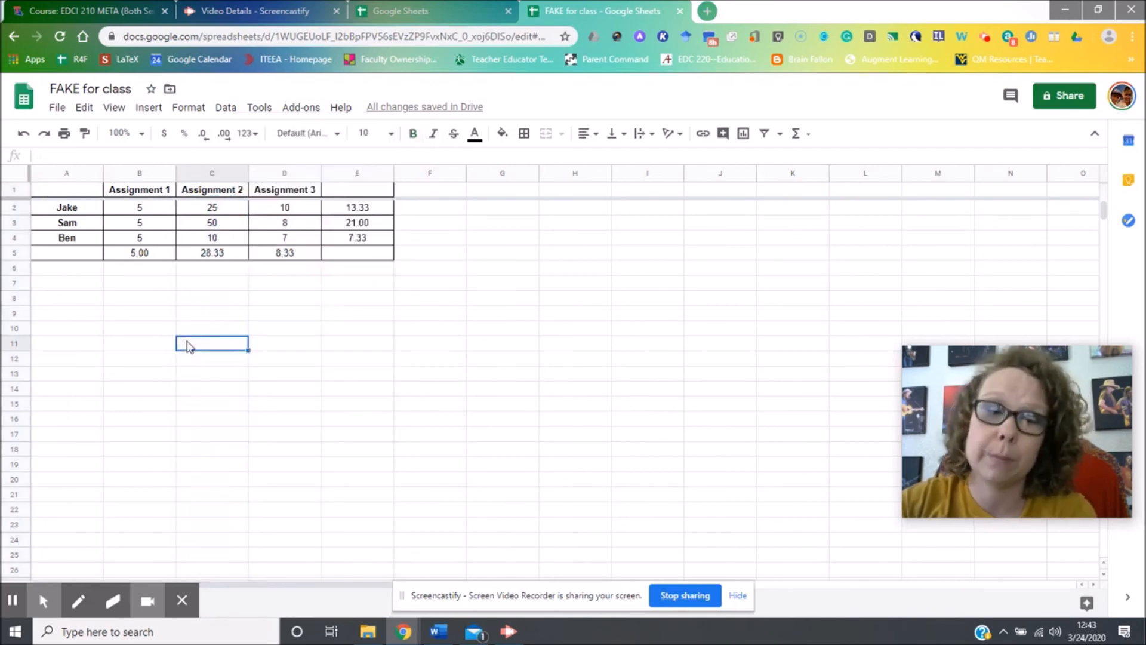